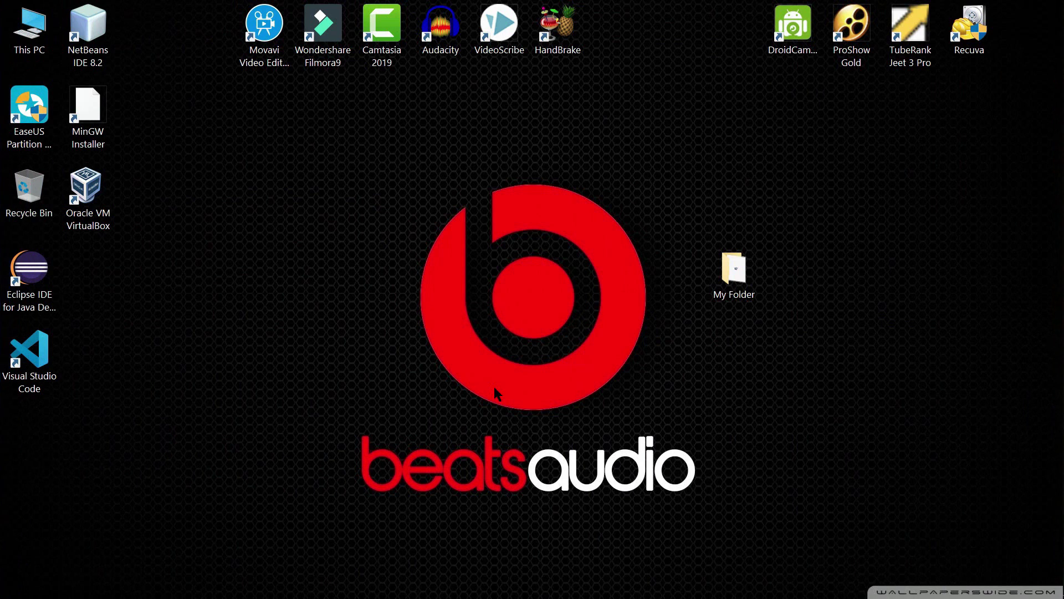
# Step: Open USB Drive (F:) from This PC to check its contents, and return to the drive list
pyautogui.doubleClick(29, 30)
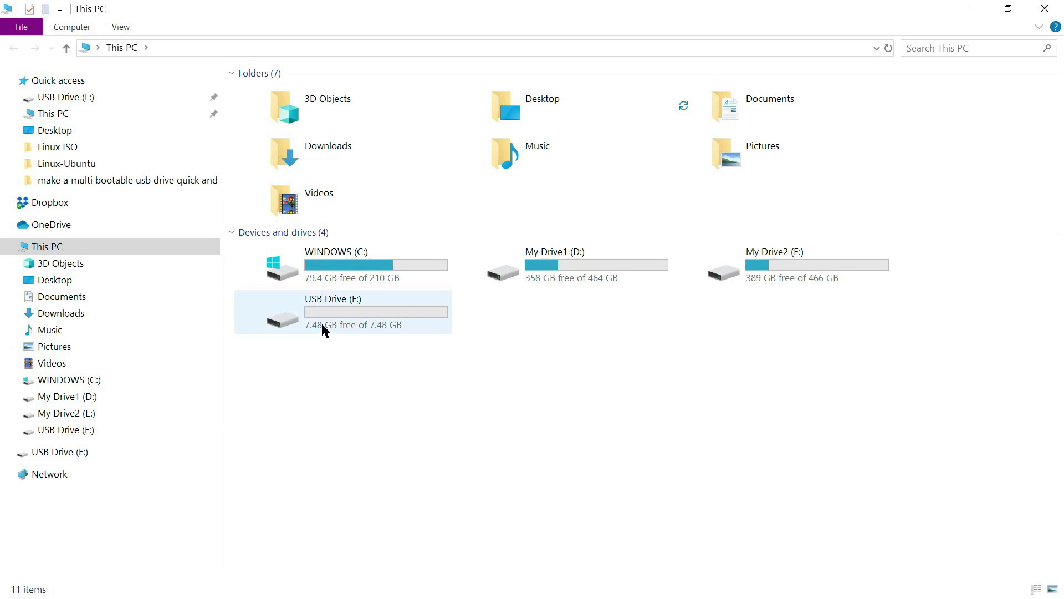
pyautogui.doubleClick(367, 299)
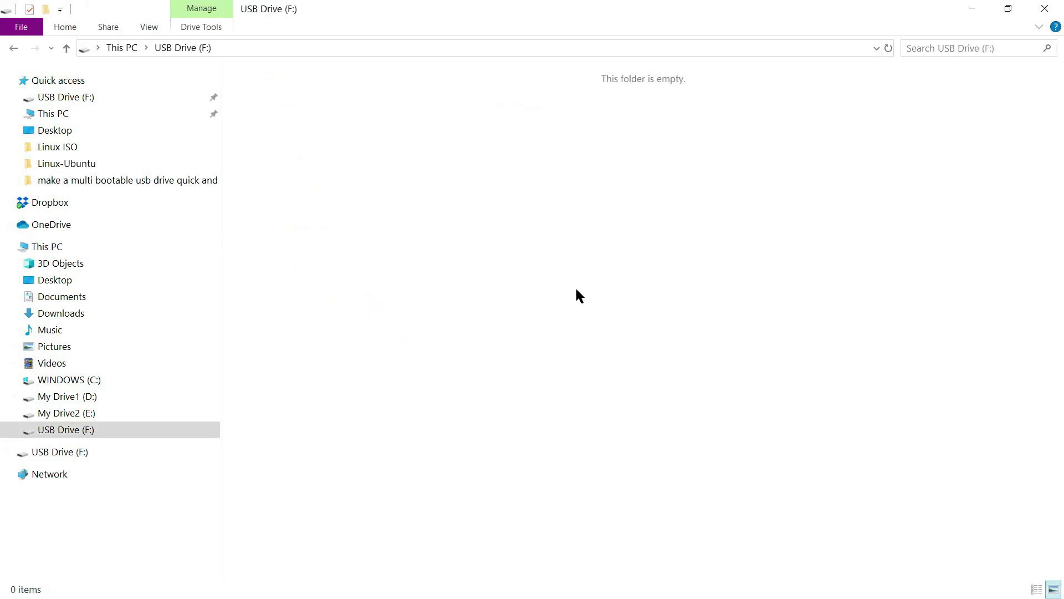
pyautogui.hotkey('alt', 'Left')
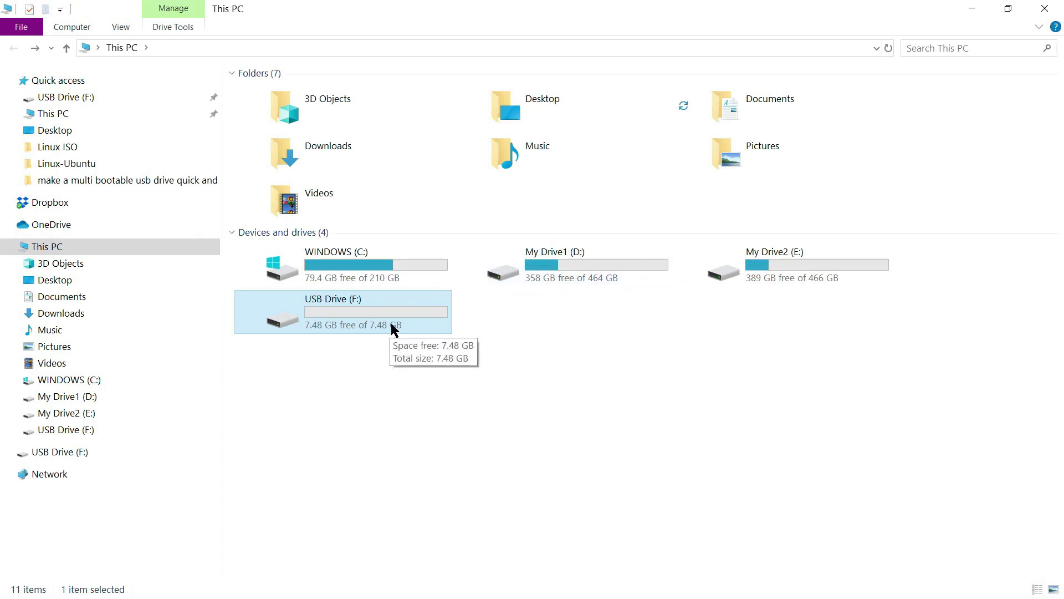
# Step: Quick-format USB Drive (F:) as FAT32 with 4096-byte allocation units, and check the drive's contents before closing File Explorer
pyautogui.rightClick(392, 328)
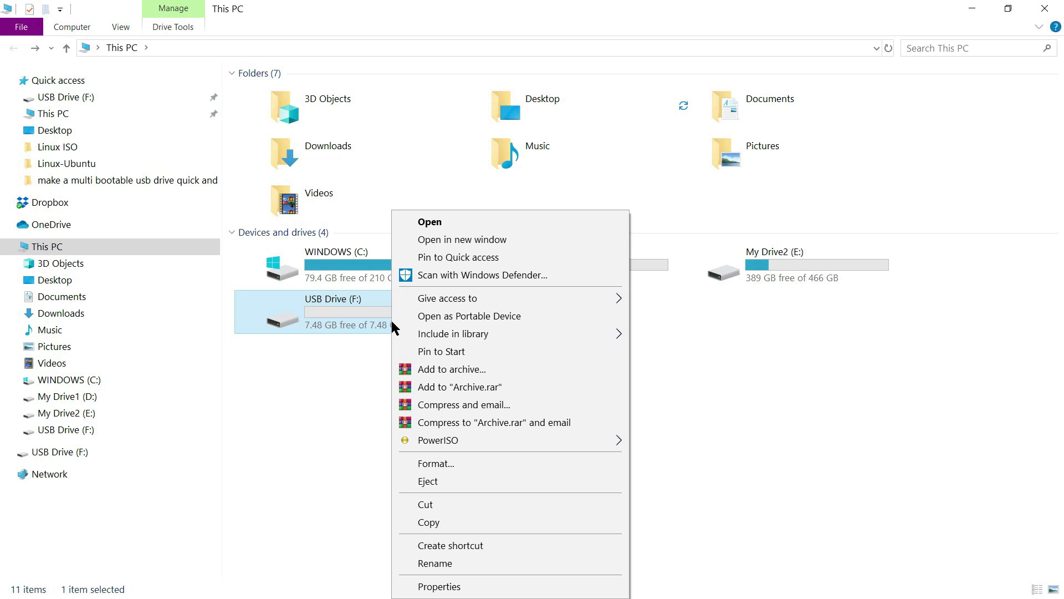
pyautogui.click(487, 461)
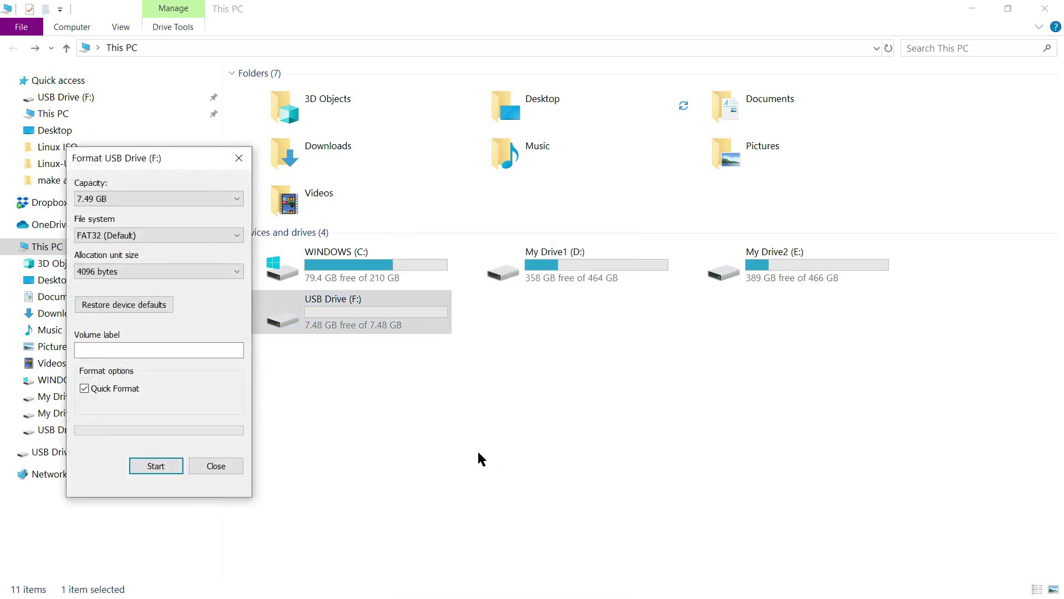
pyautogui.click(156, 466)
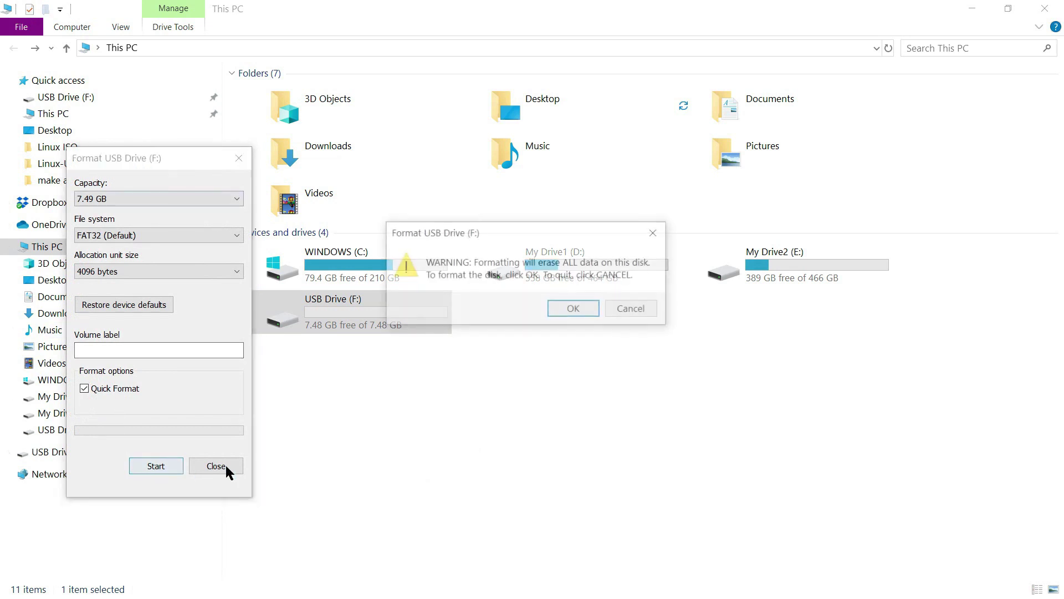
pyautogui.click(568, 310)
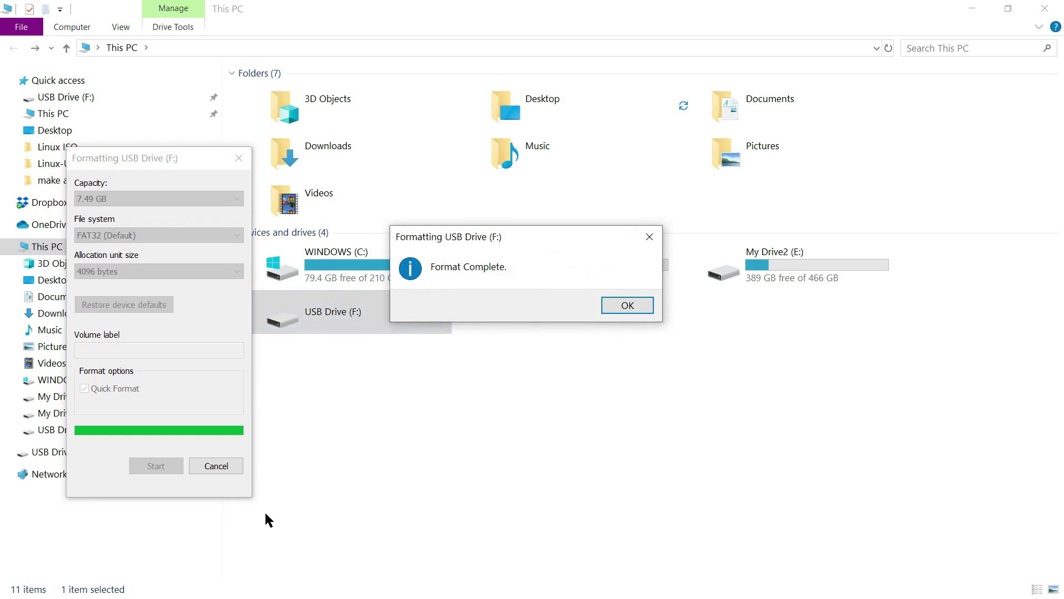
pyautogui.click(612, 299)
pyautogui.click(239, 471)
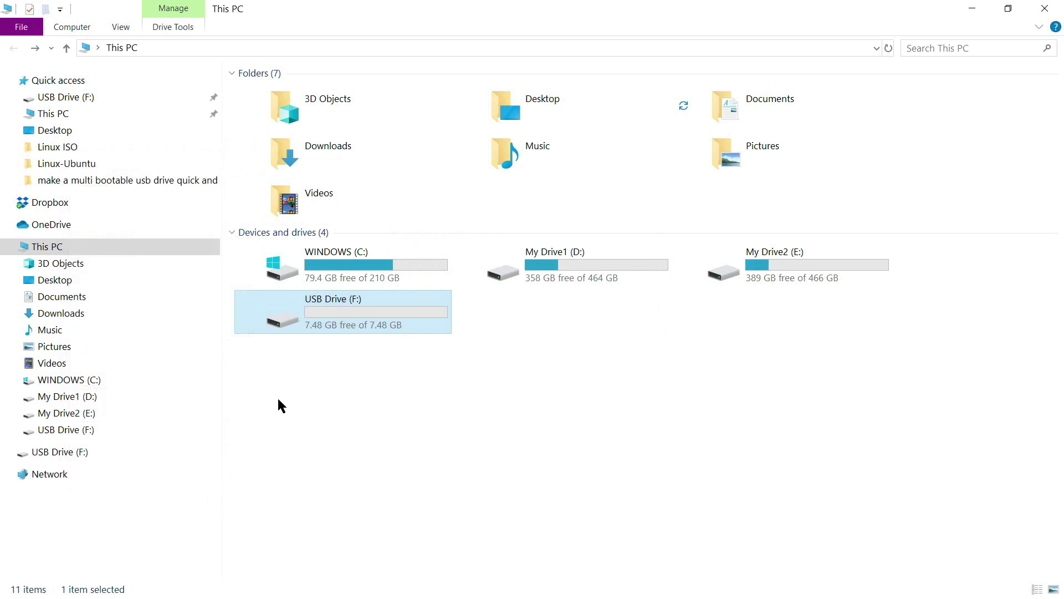
pyautogui.doubleClick(324, 328)
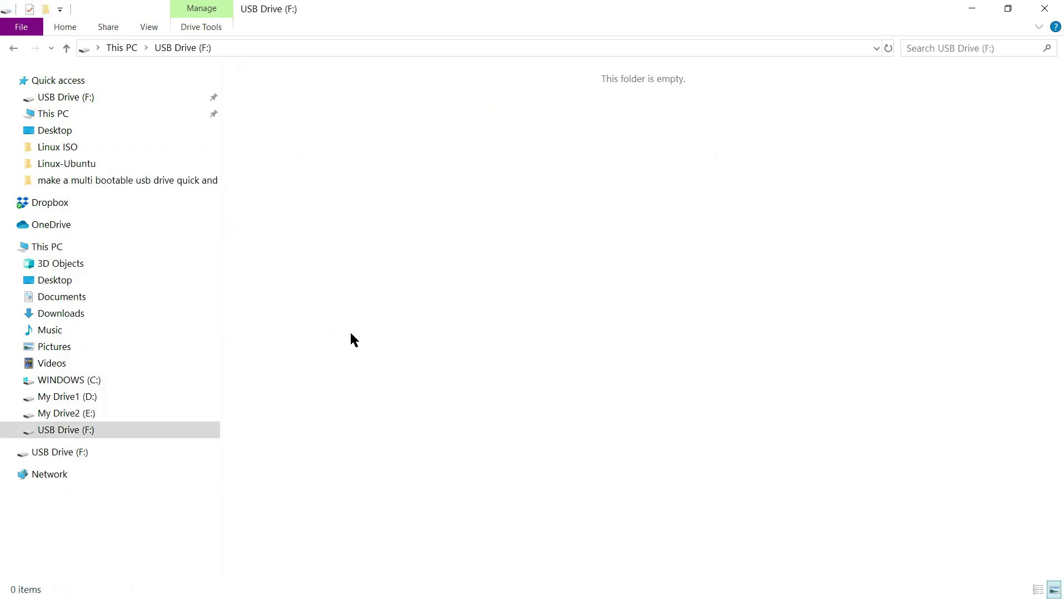
pyautogui.click(1045, 9)
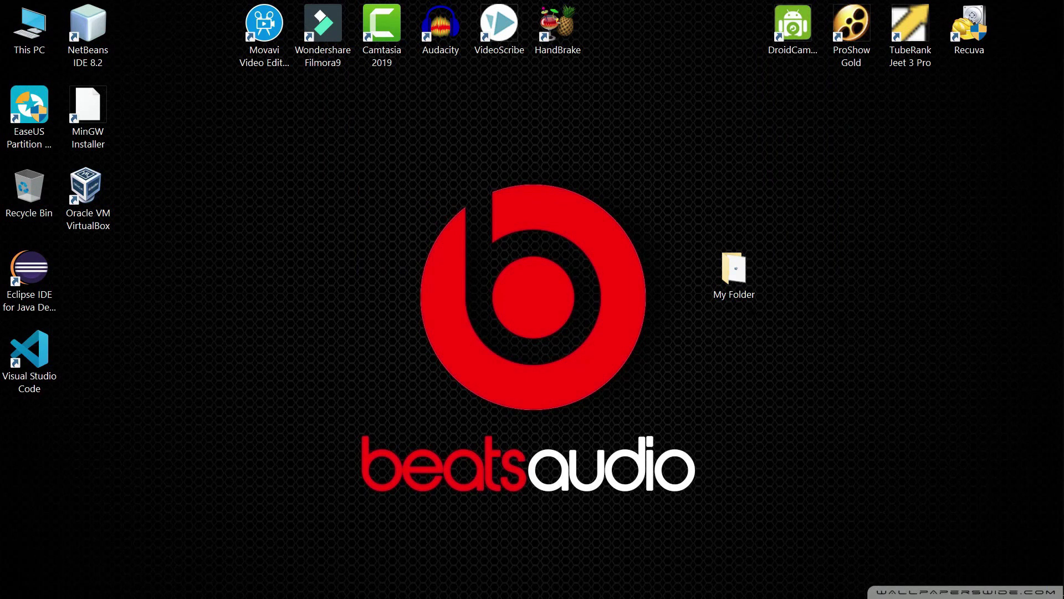
# Step: Launch WinUSB.exe from My Folder on the desktop and select the removable drive F:\ as the target
pyautogui.doubleClick(733, 283)
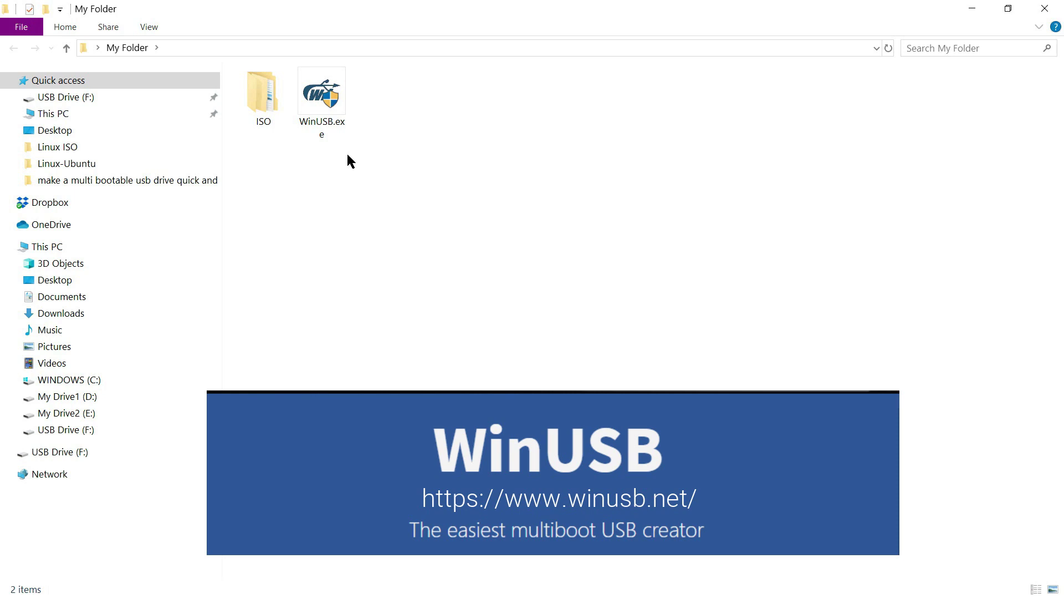
pyautogui.doubleClick(340, 123)
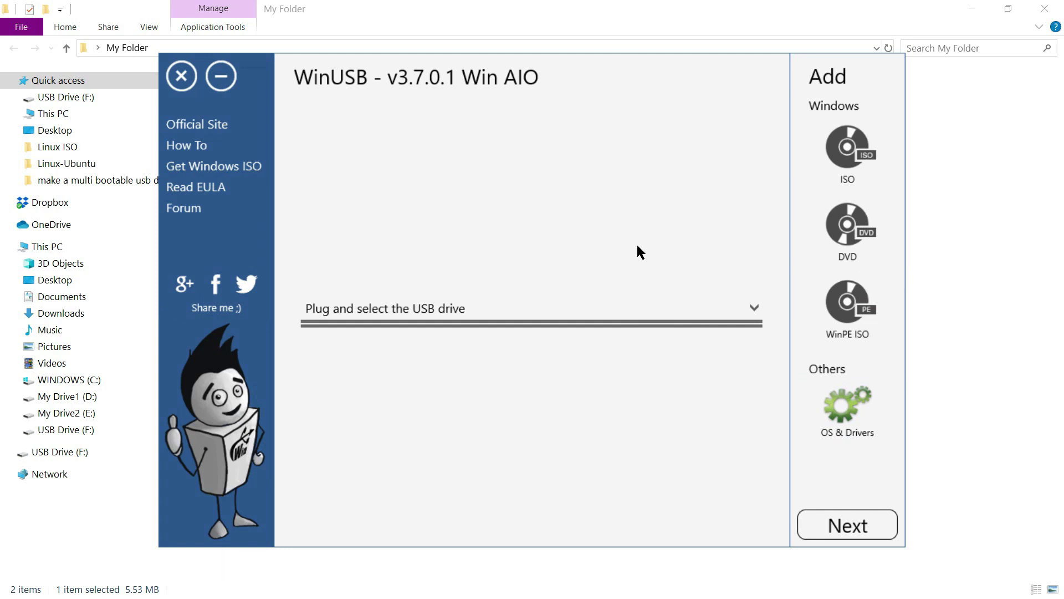
pyautogui.click(755, 309)
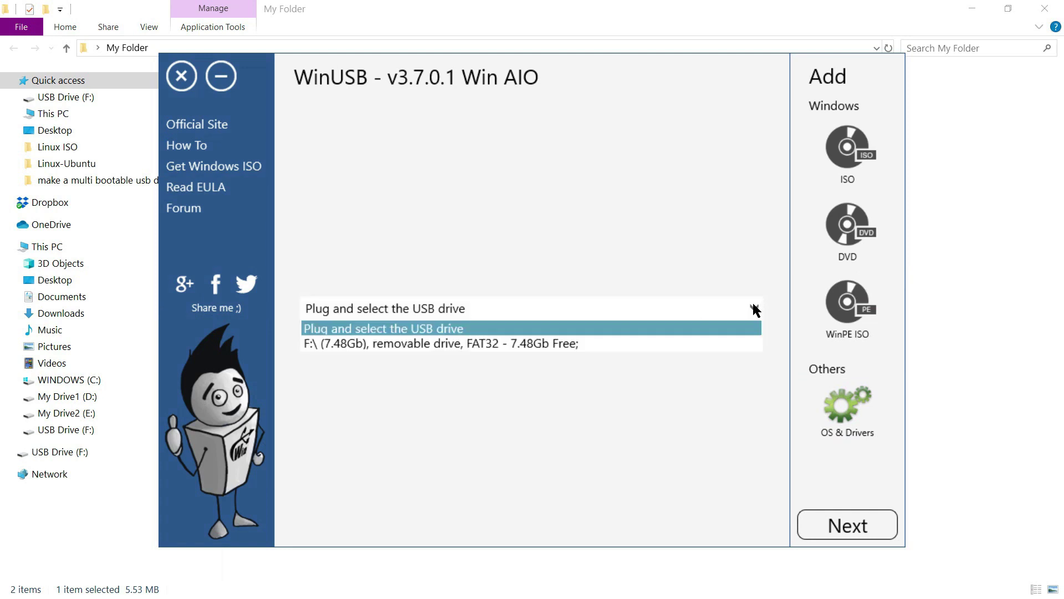
pyautogui.click(701, 344)
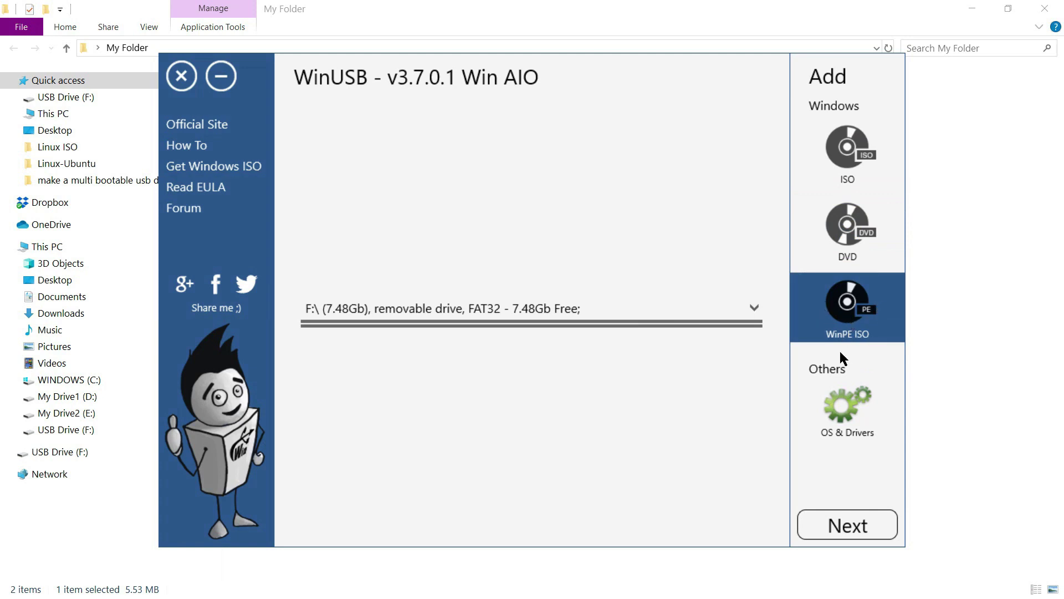
# Step: Examine the Ubuntu, AVG rescue and Eset Nod32 options among the other systems, and return to the main view
pyautogui.click(866, 428)
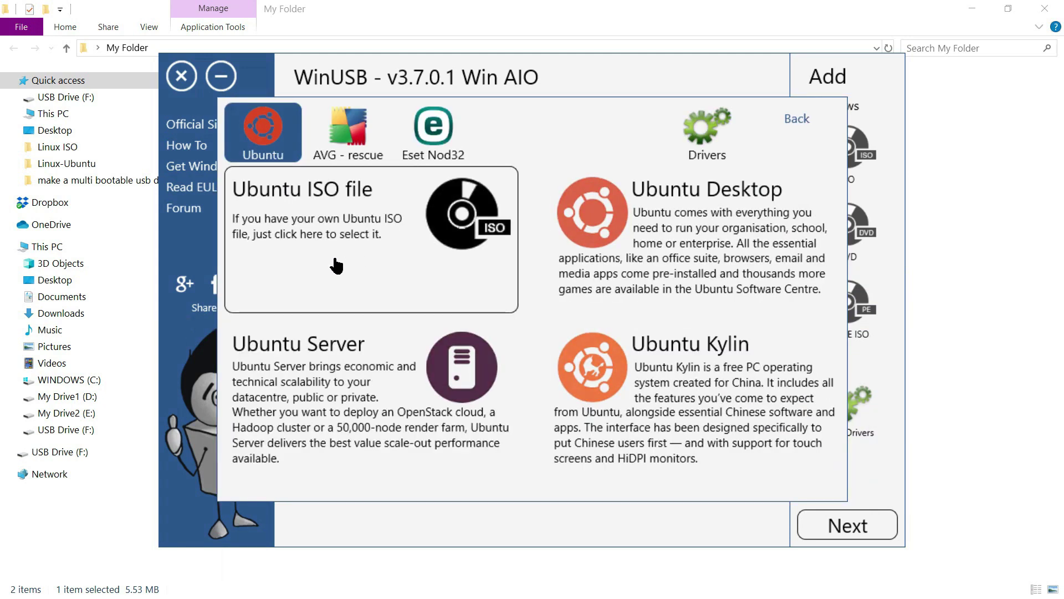
pyautogui.moveTo(707, 280)
pyautogui.moveTo(690, 300)
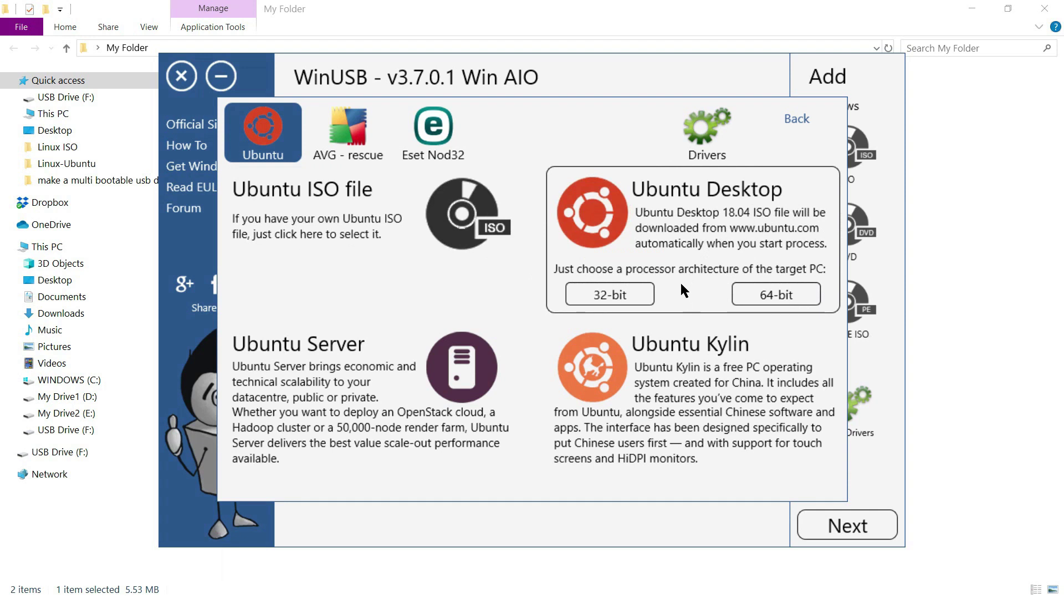
pyautogui.click(358, 151)
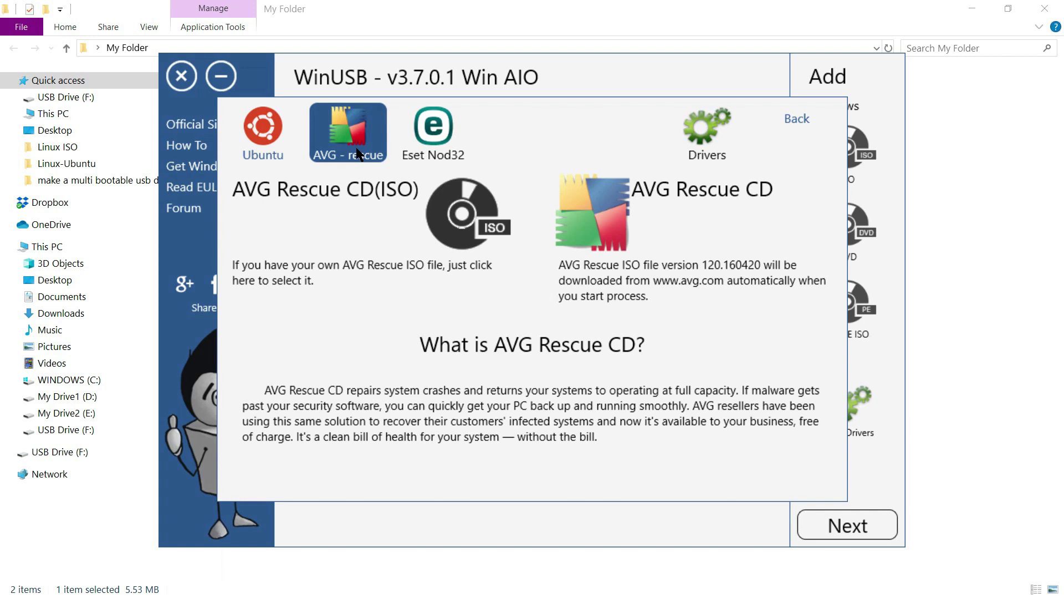
pyautogui.click(450, 150)
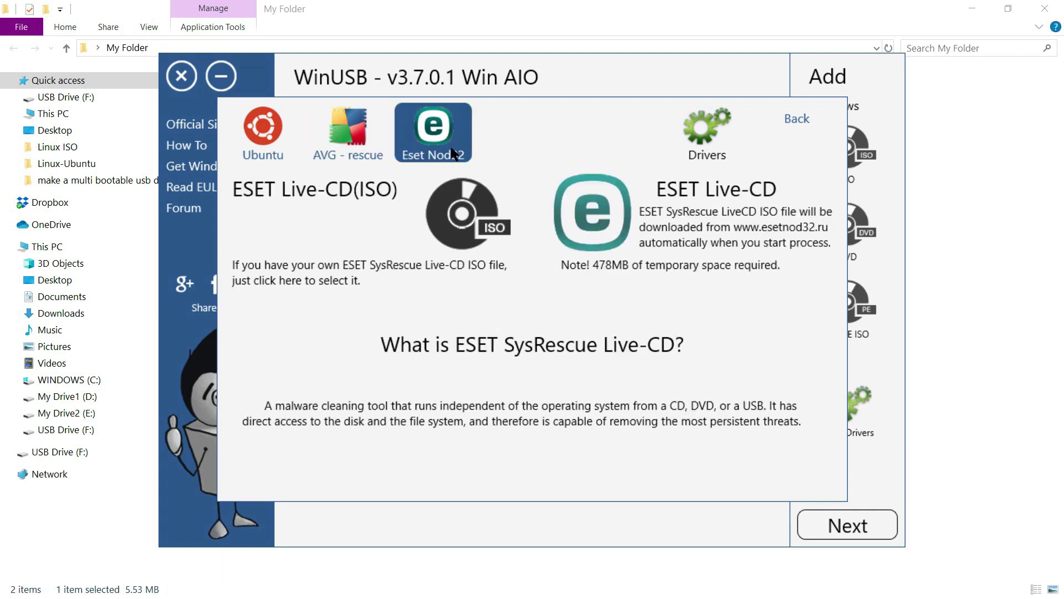
pyautogui.click(377, 161)
pyautogui.click(405, 157)
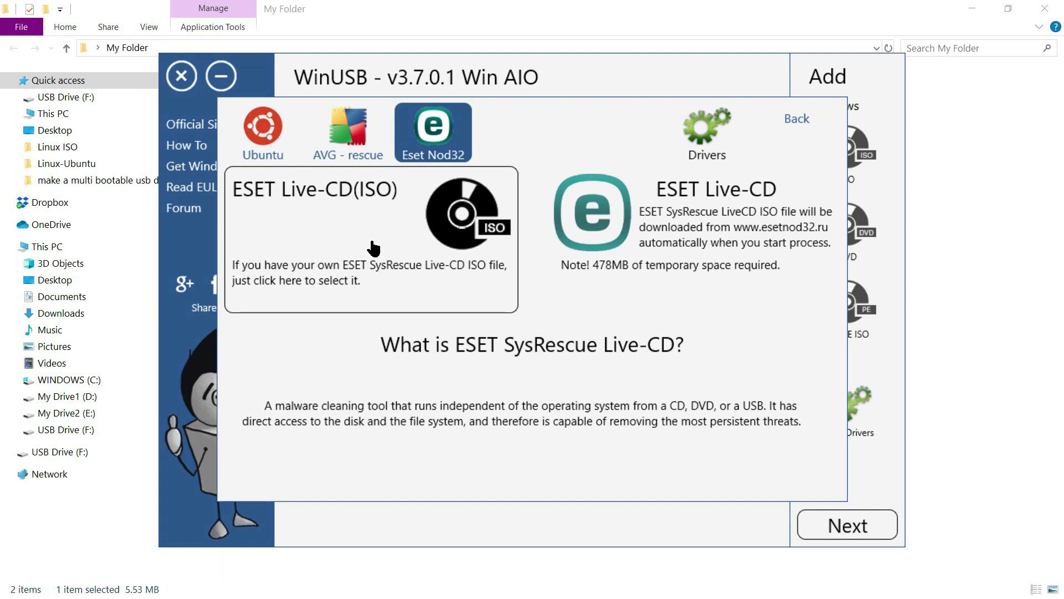
pyautogui.click(273, 156)
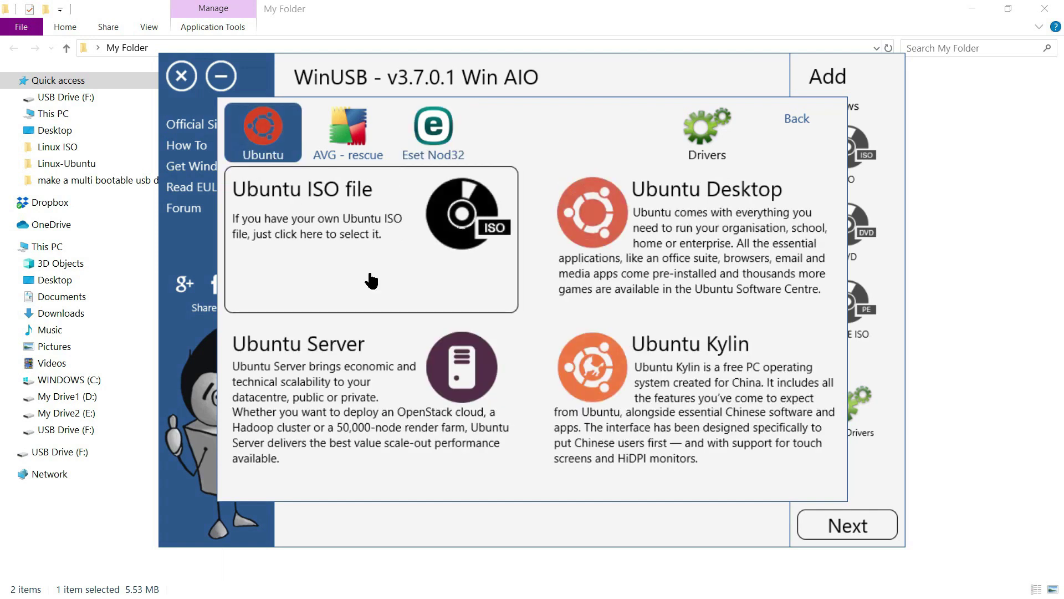
pyautogui.click(801, 118)
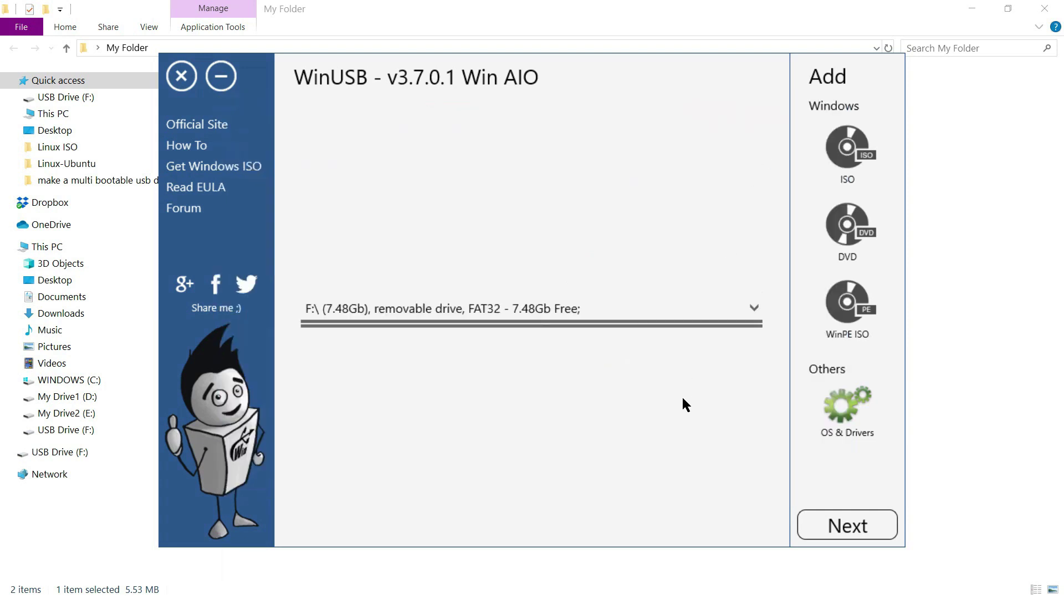
# Step: Add the Windows image HRM_CCSA_X86FRE_EN-US_DV5.iso from the ISO\Windows folder inside My Folder on the desktop
pyautogui.click(816, 162)
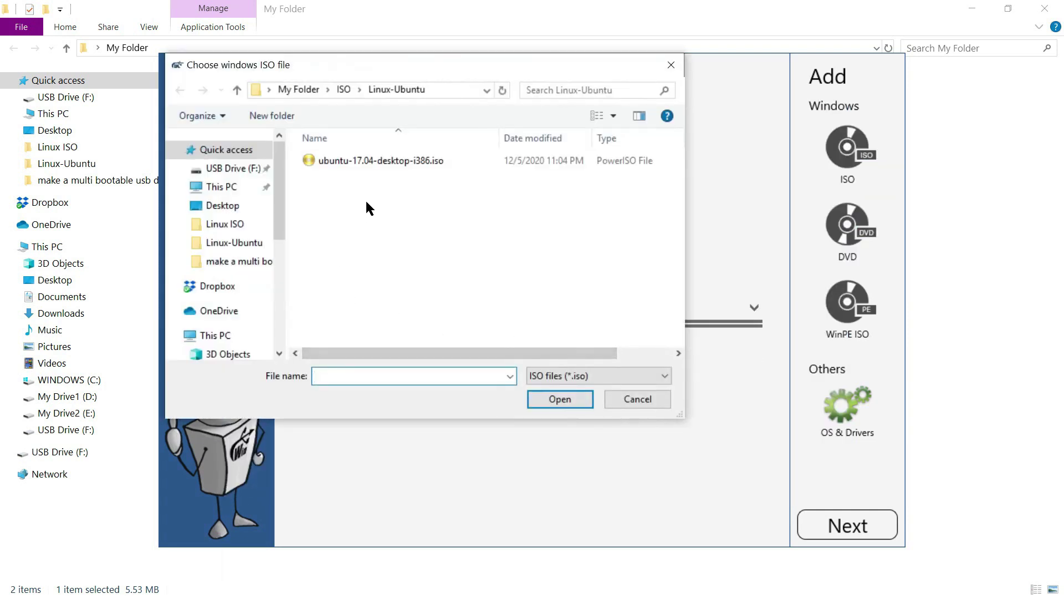
pyautogui.click(453, 89)
pyautogui.write('de')
pyautogui.click(430, 105)
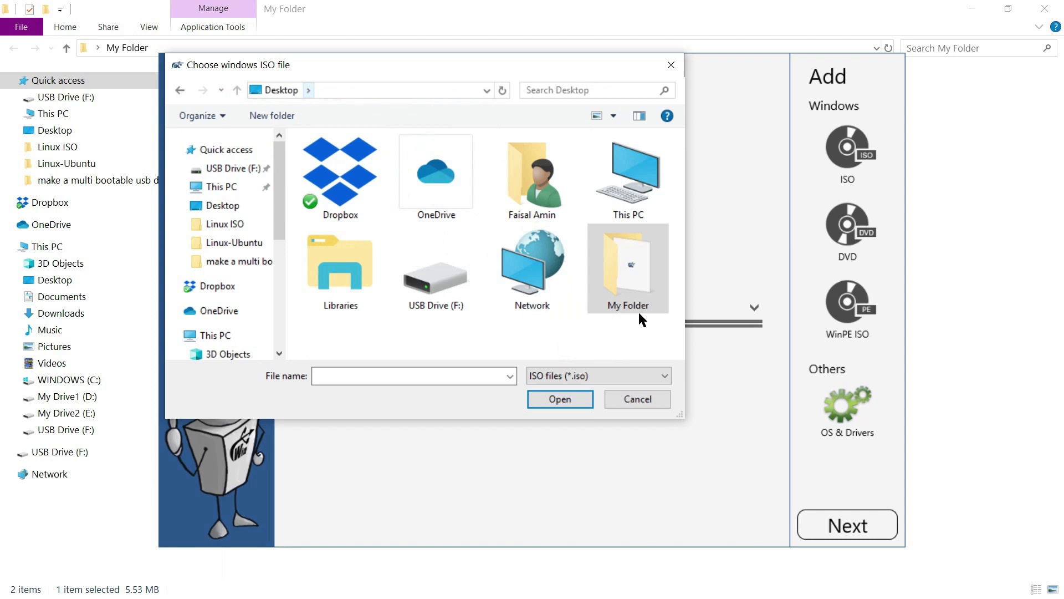
pyautogui.doubleClick(619, 294)
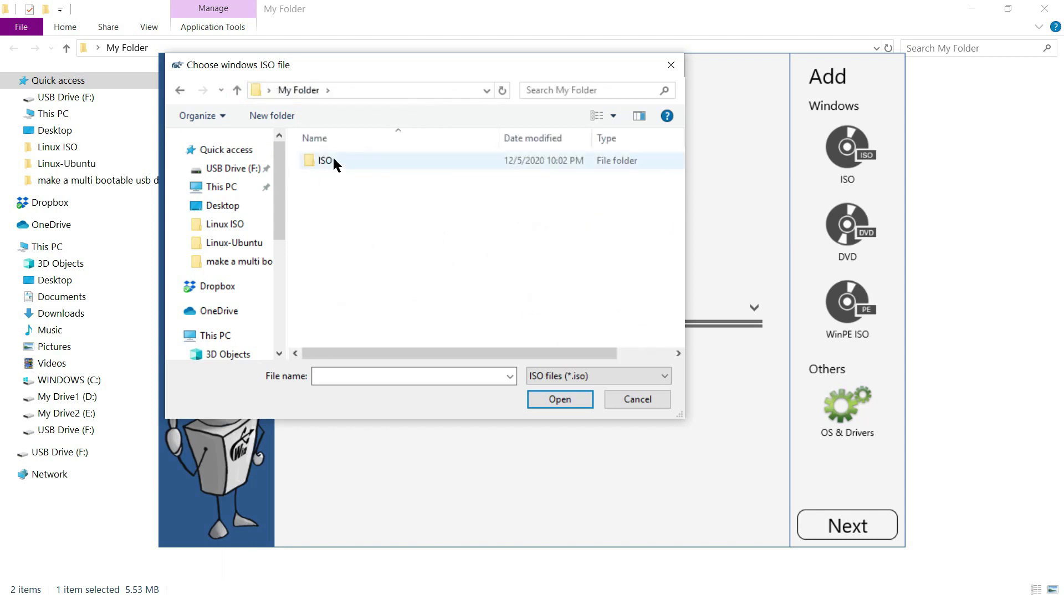
pyautogui.doubleClick(352, 162)
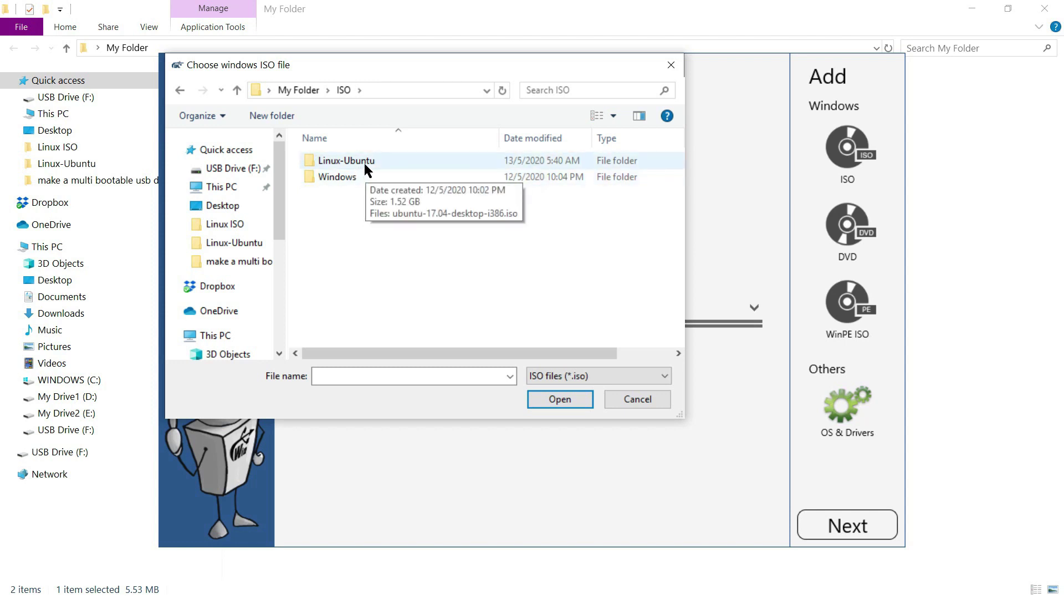
pyautogui.doubleClick(406, 173)
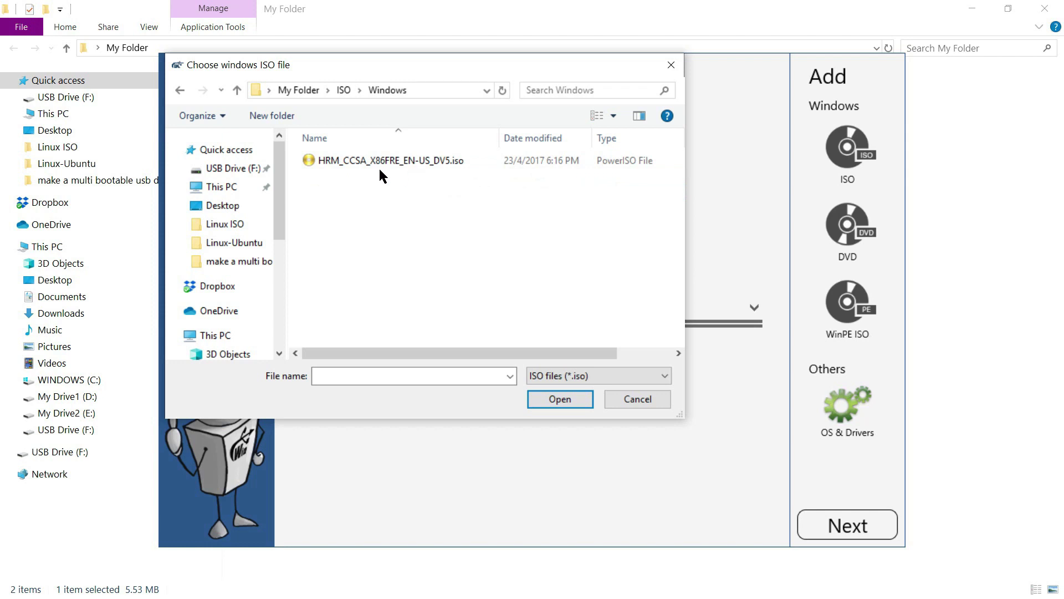
pyautogui.click(436, 161)
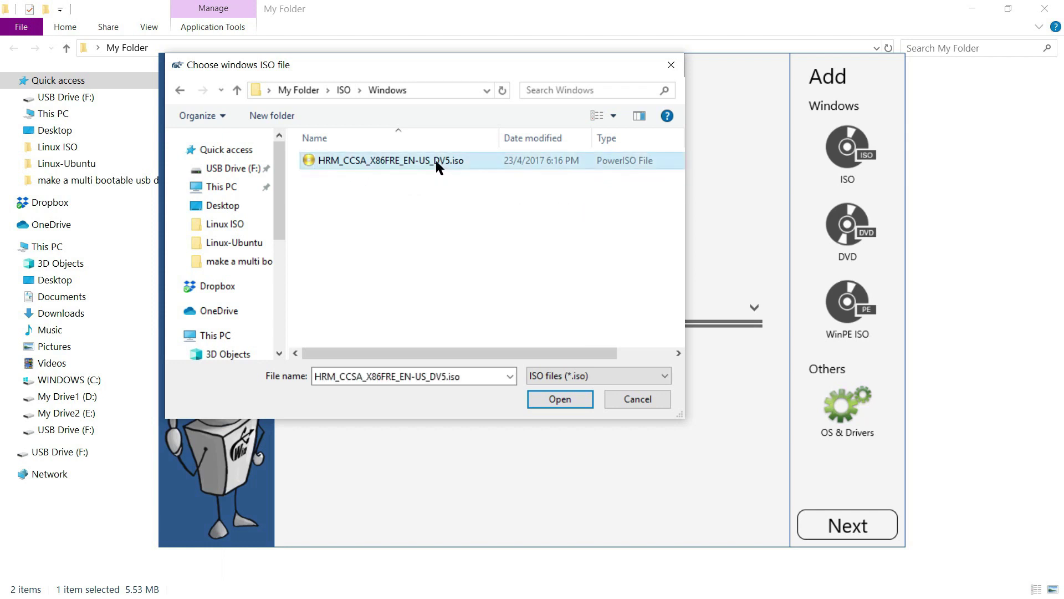
pyautogui.click(548, 400)
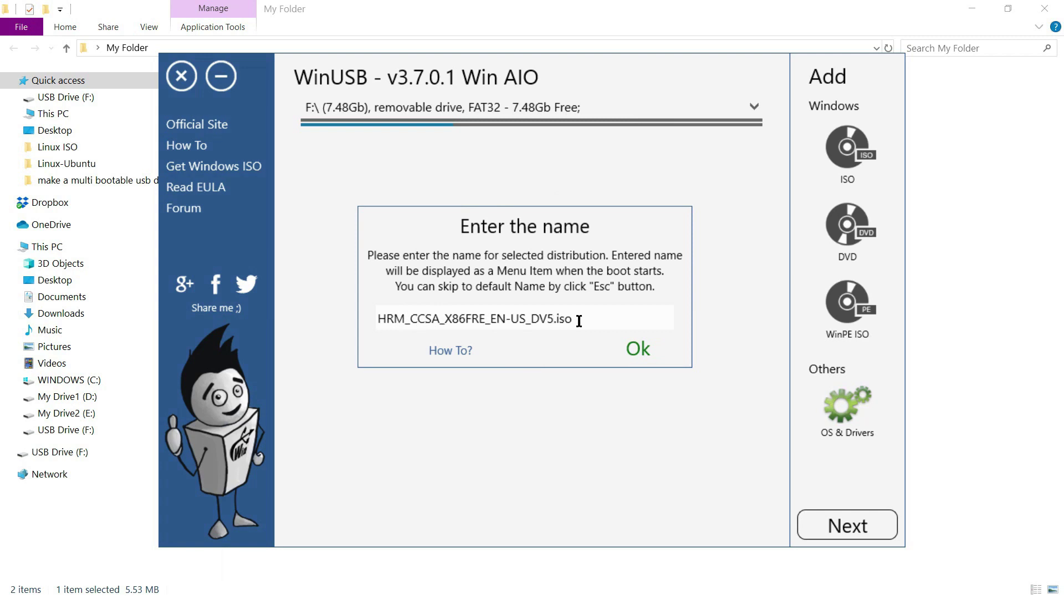
# Step: Name the selected Windows distribution Windows-8 for the boot menu
pyautogui.moveTo(578, 320); pyautogui.dragTo(331, 286)
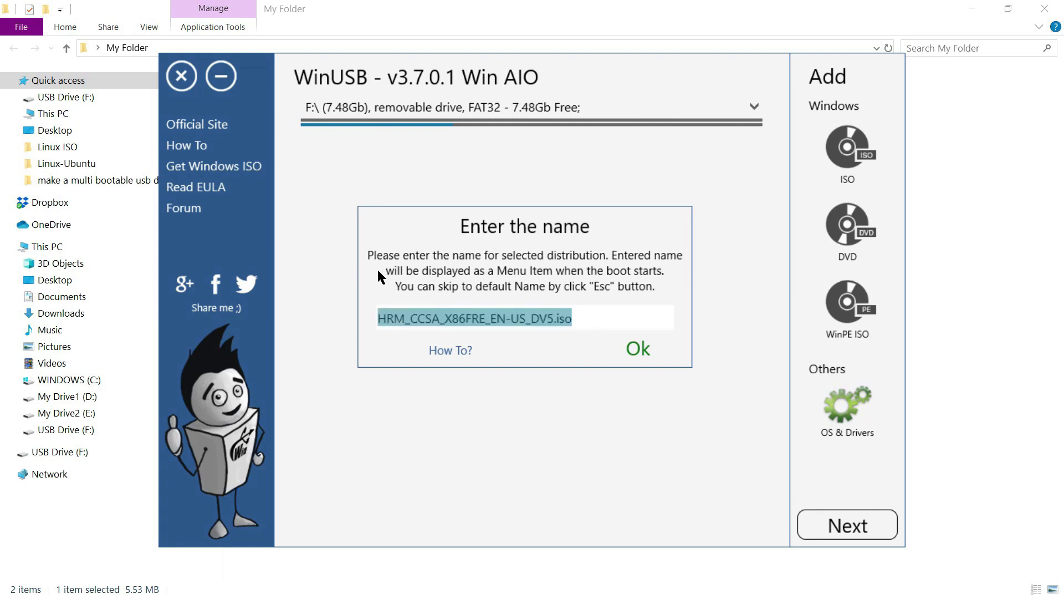
pyautogui.write('Windows-8')
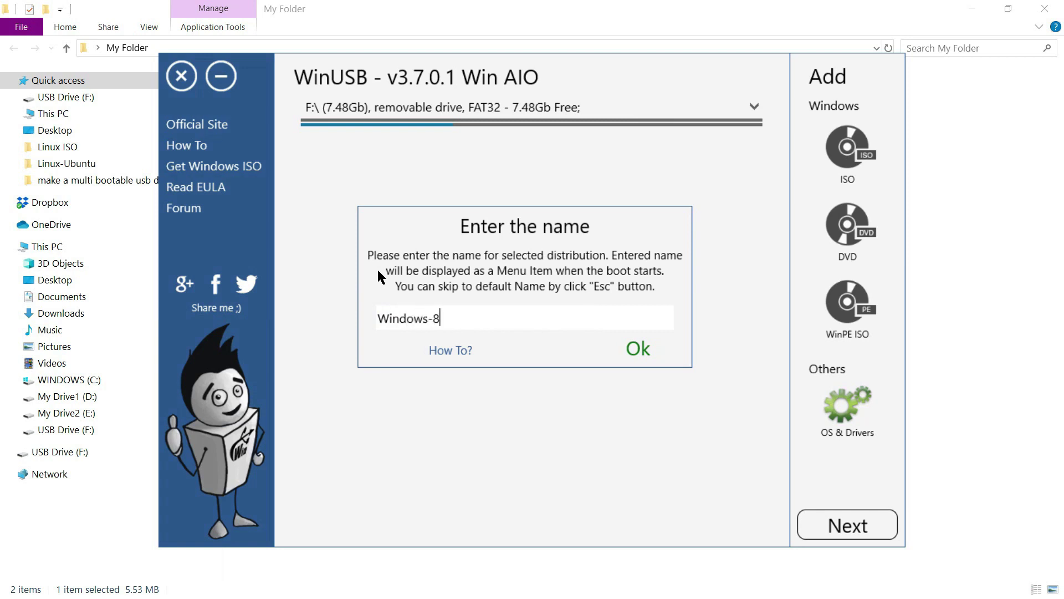
pyautogui.click(639, 350)
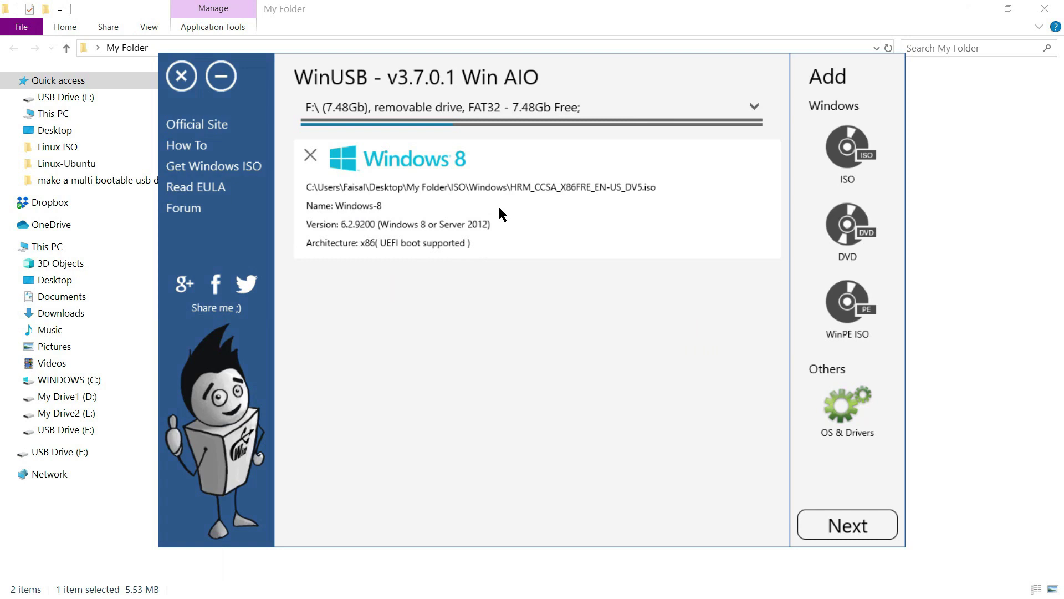
# Step: Add the Ubuntu image ubuntu-17.04-desktop-i386.iso from the ISO\Linux-Ubuntu folder inside My Folder, keeping its default boot menu name
pyautogui.click(857, 428)
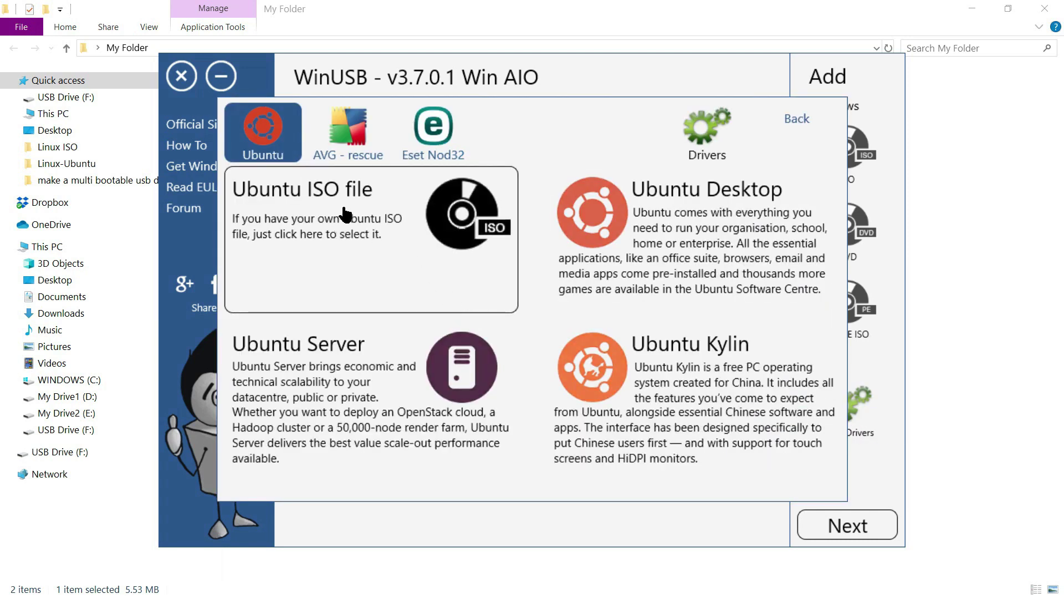
pyautogui.moveTo(718, 263)
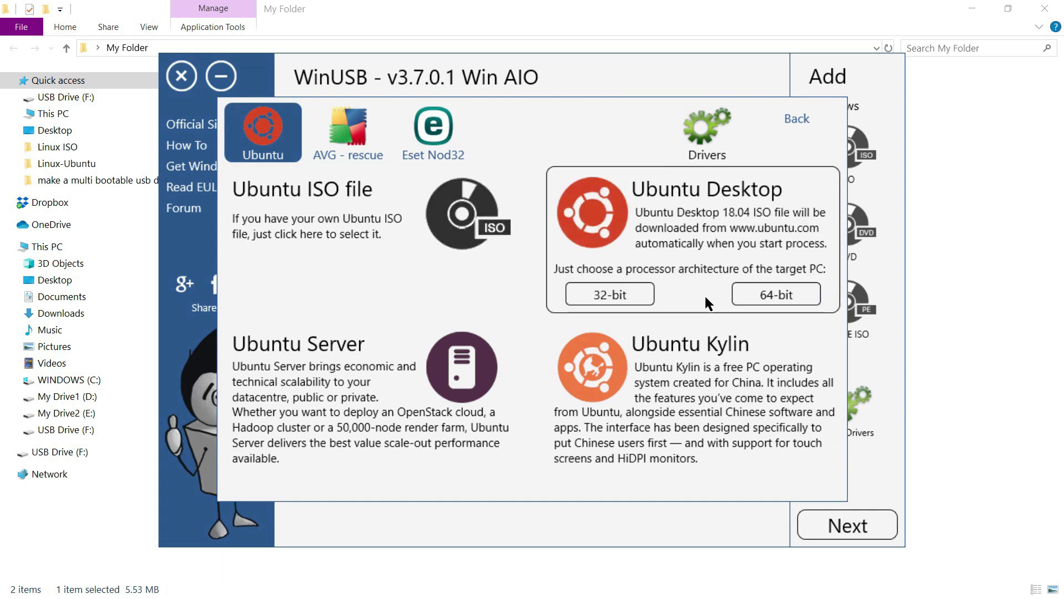
pyautogui.moveTo(657, 438)
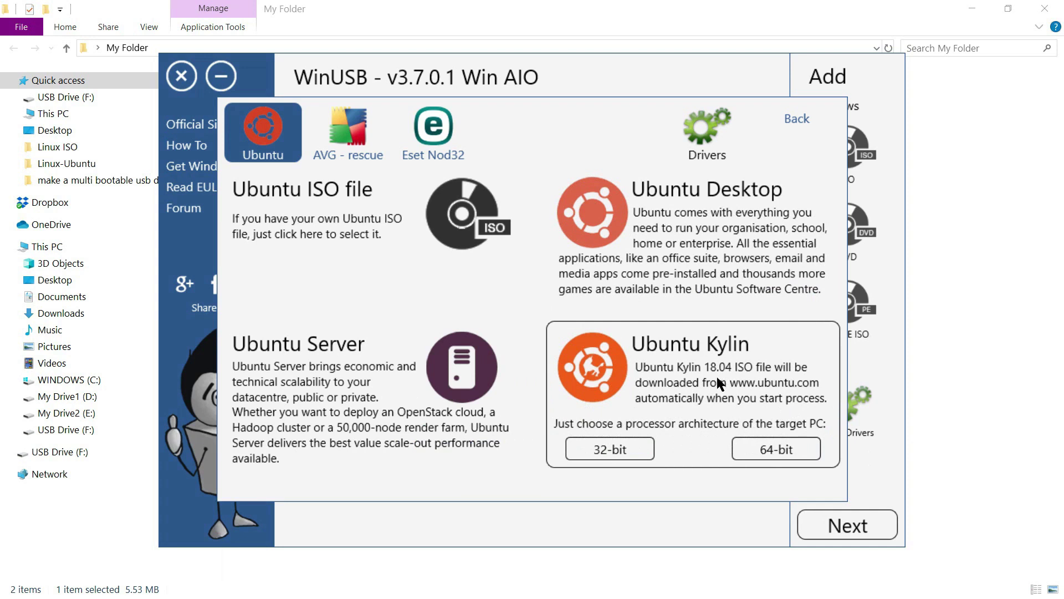
pyautogui.click(337, 257)
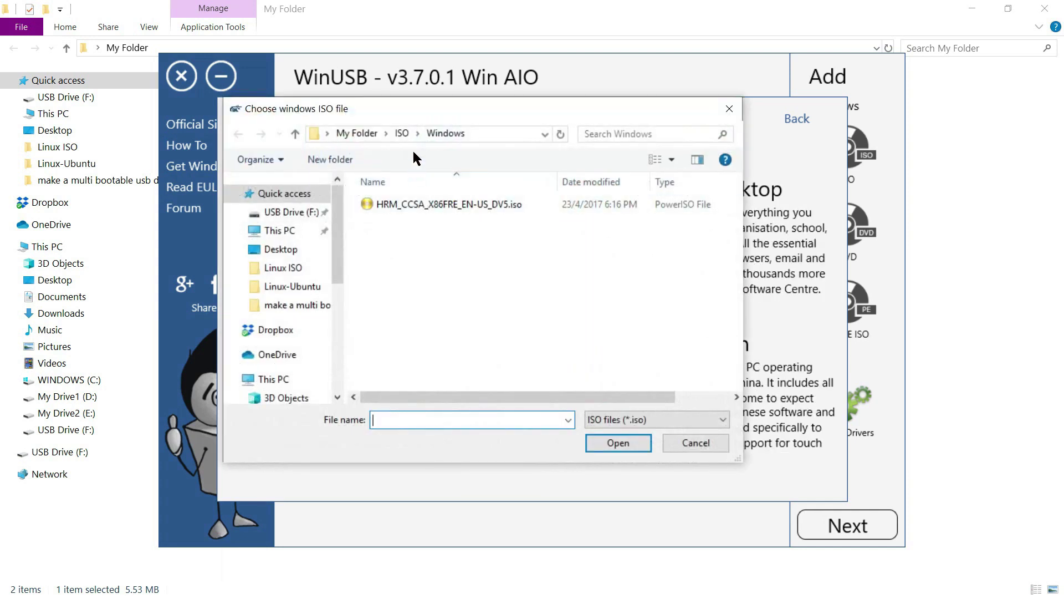
pyautogui.click(405, 133)
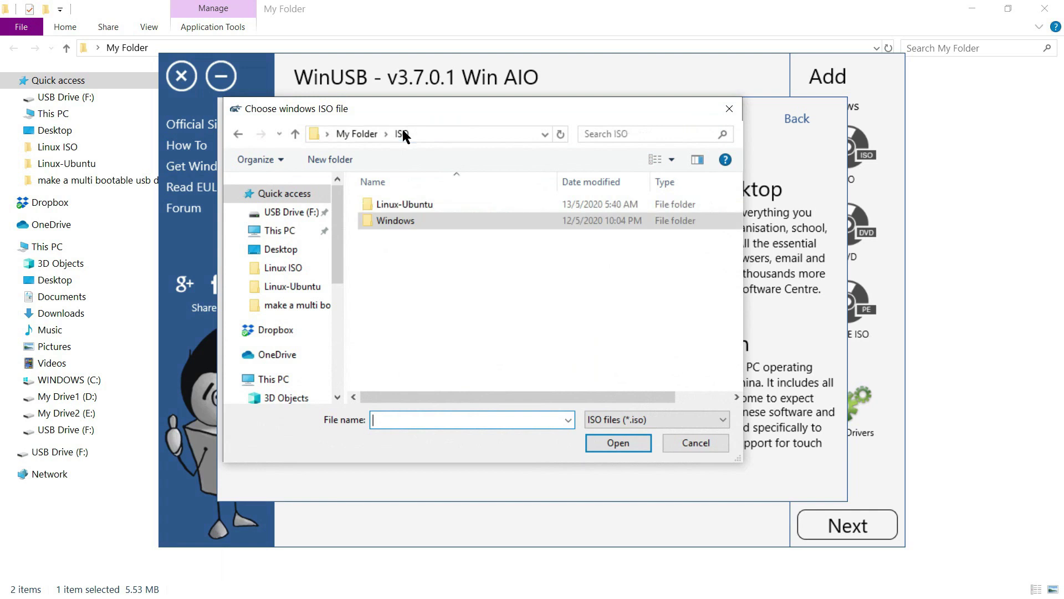
pyautogui.click(394, 206)
pyautogui.doubleClick(393, 205)
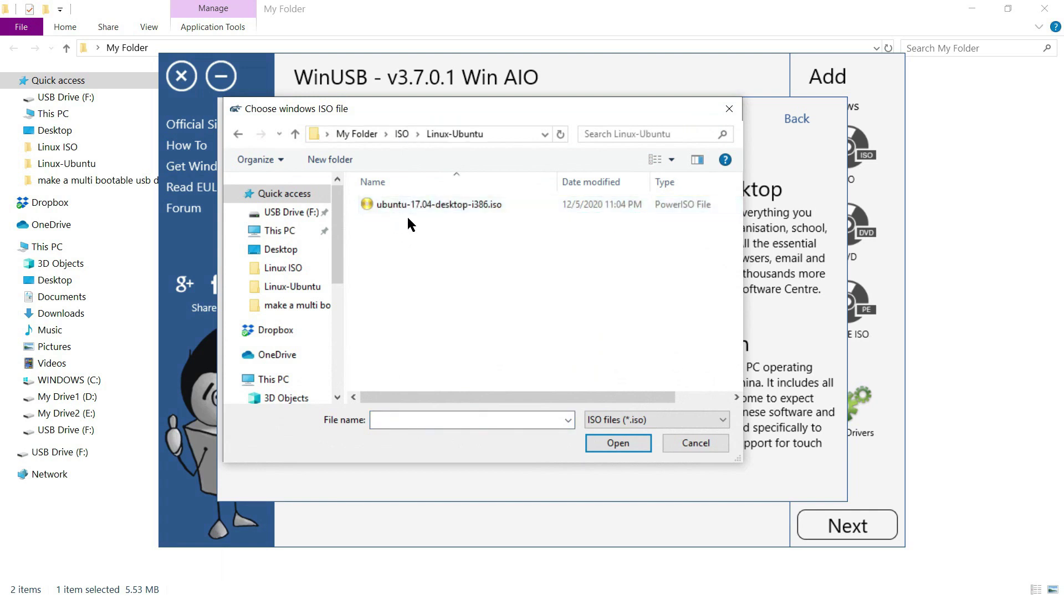
pyautogui.click(457, 205)
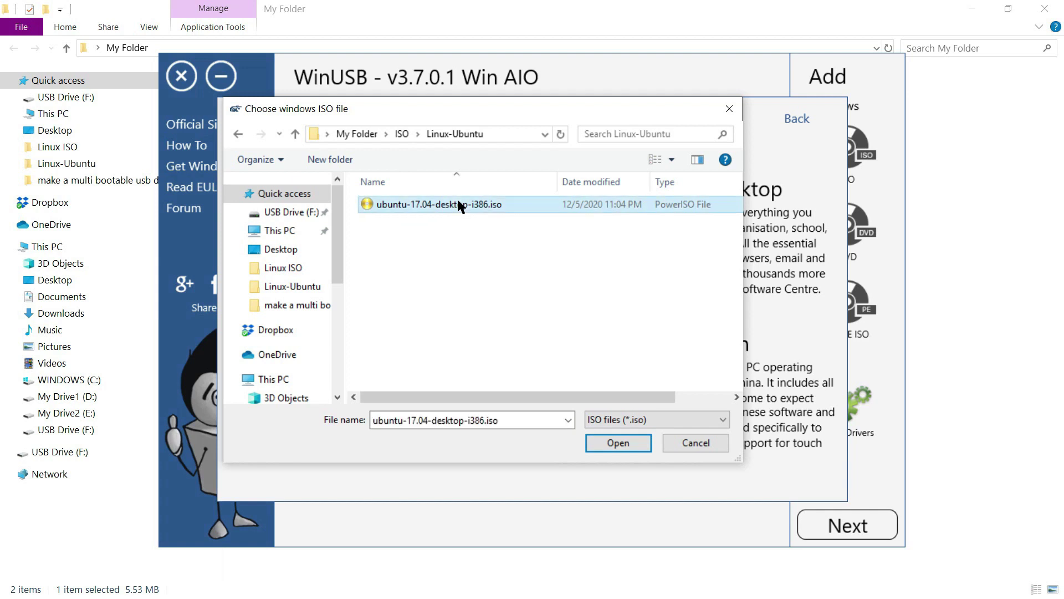
pyautogui.click(600, 448)
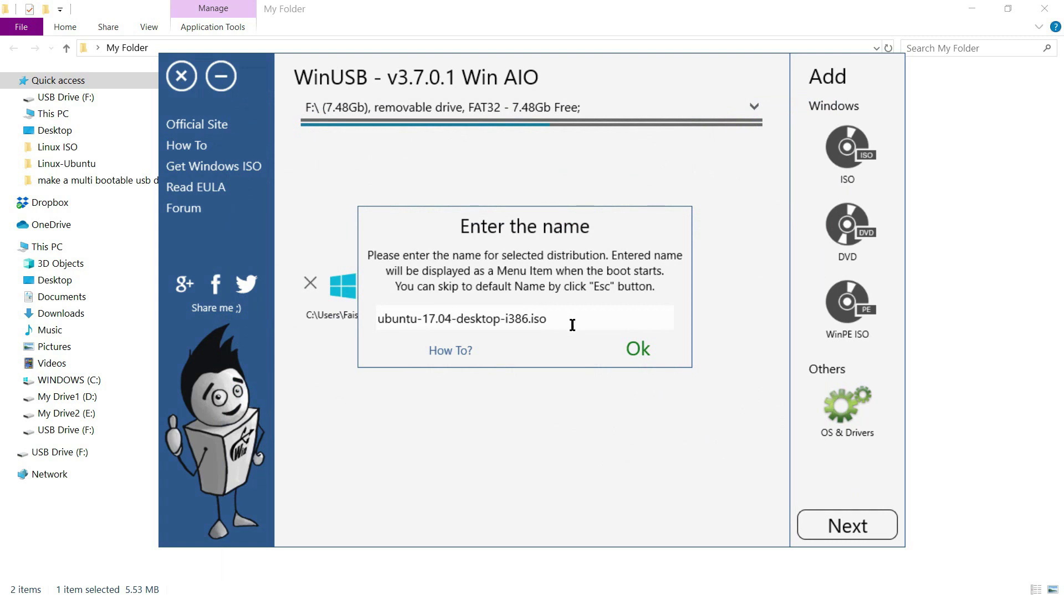
pyautogui.click(638, 355)
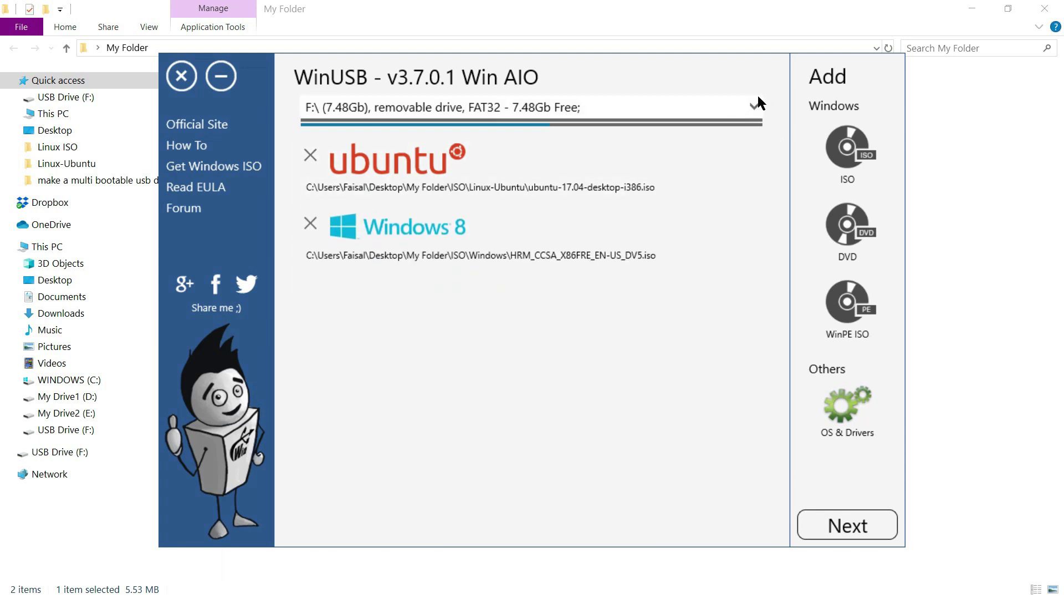
# Step: Add the automatically downloaded AVG Rescue CD under its default name AVG Rescue CD 32/64-bit and proceed to the format settings
pyautogui.click(831, 432)
pyautogui.click(361, 128)
pyautogui.click(434, 129)
pyautogui.click(361, 133)
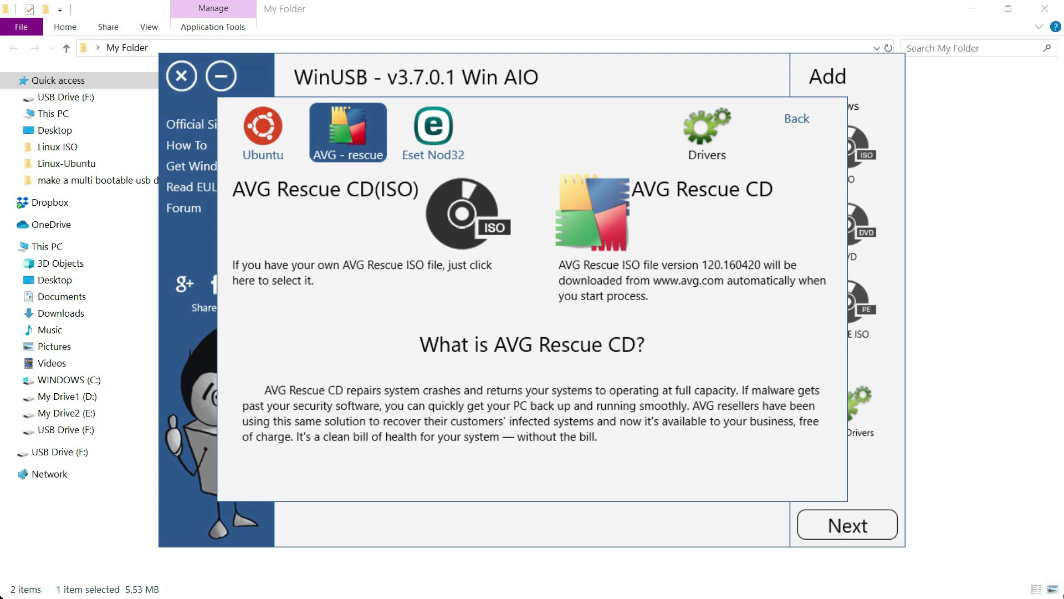
pyautogui.press('super')
pyautogui.press('super')
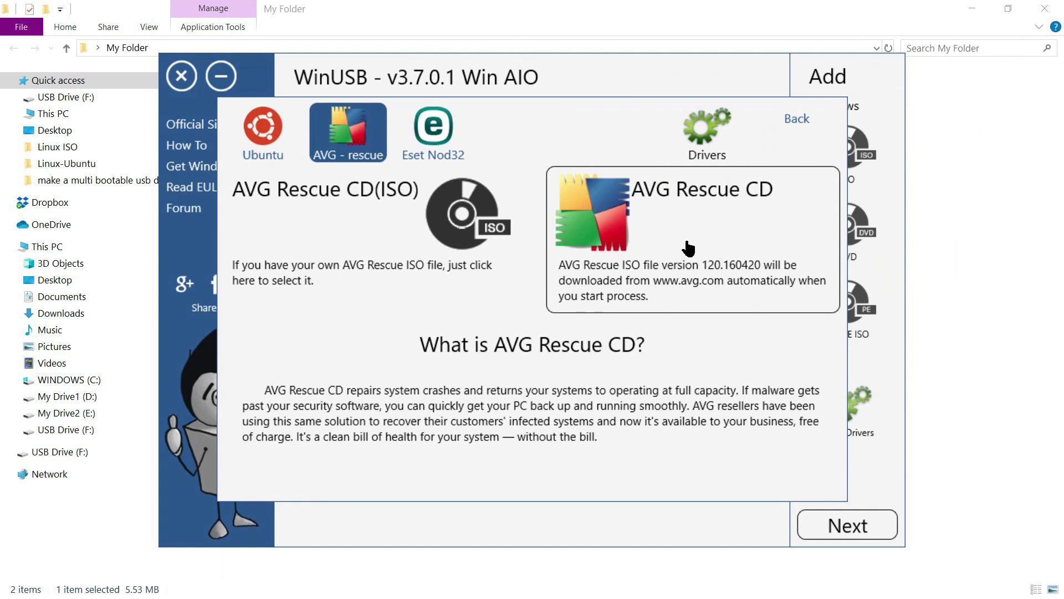
pyautogui.click(747, 261)
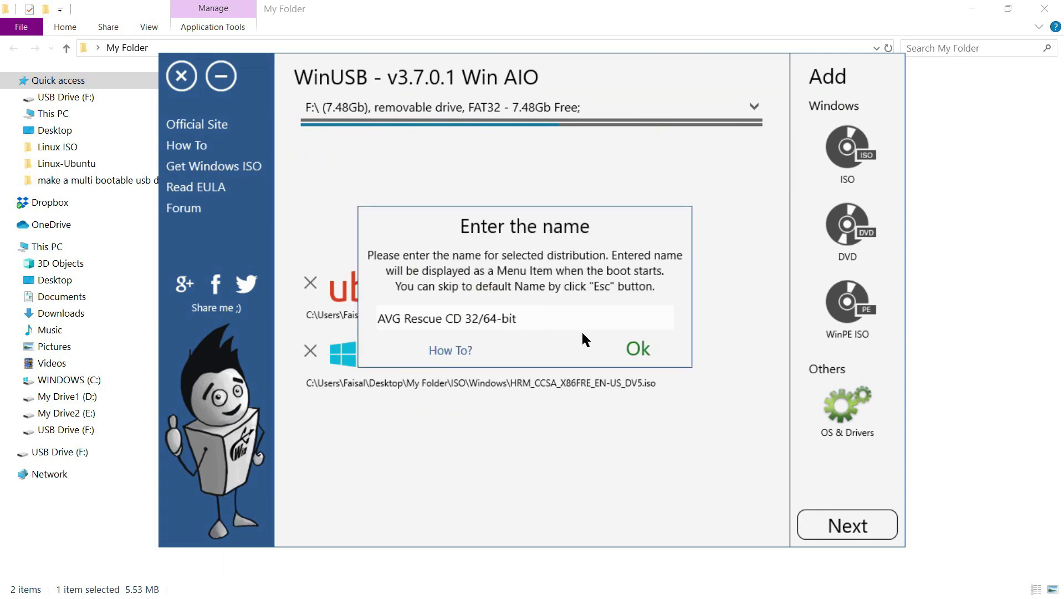
pyautogui.click(640, 355)
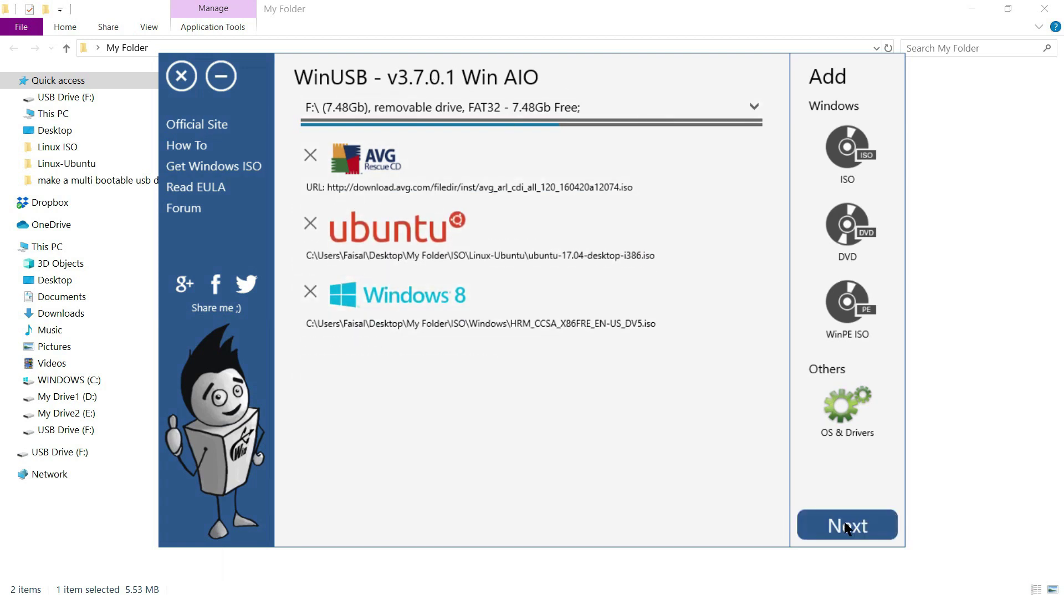
pyautogui.click(833, 532)
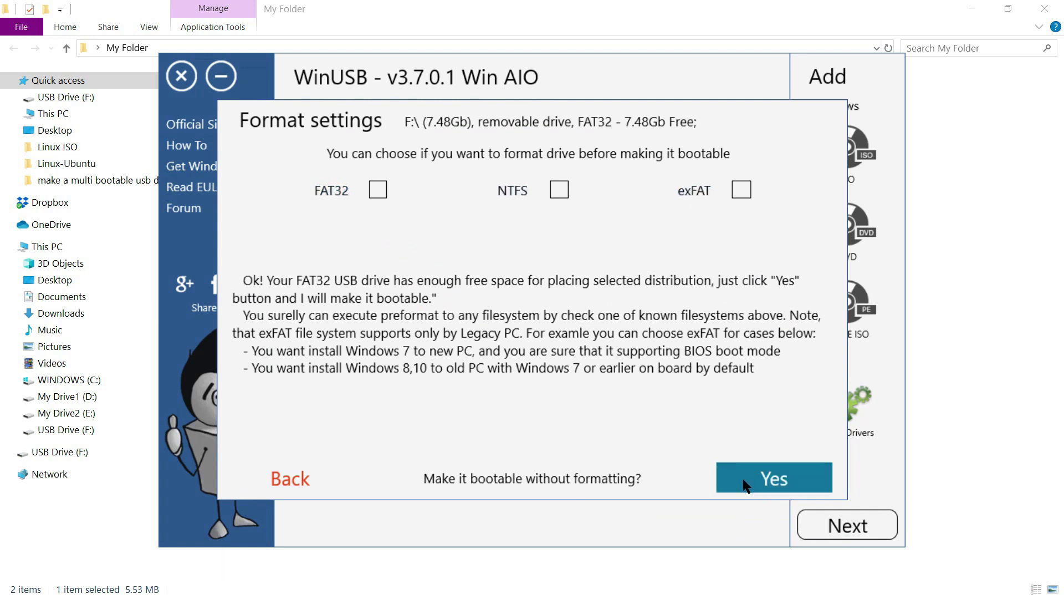
pyautogui.click(380, 191)
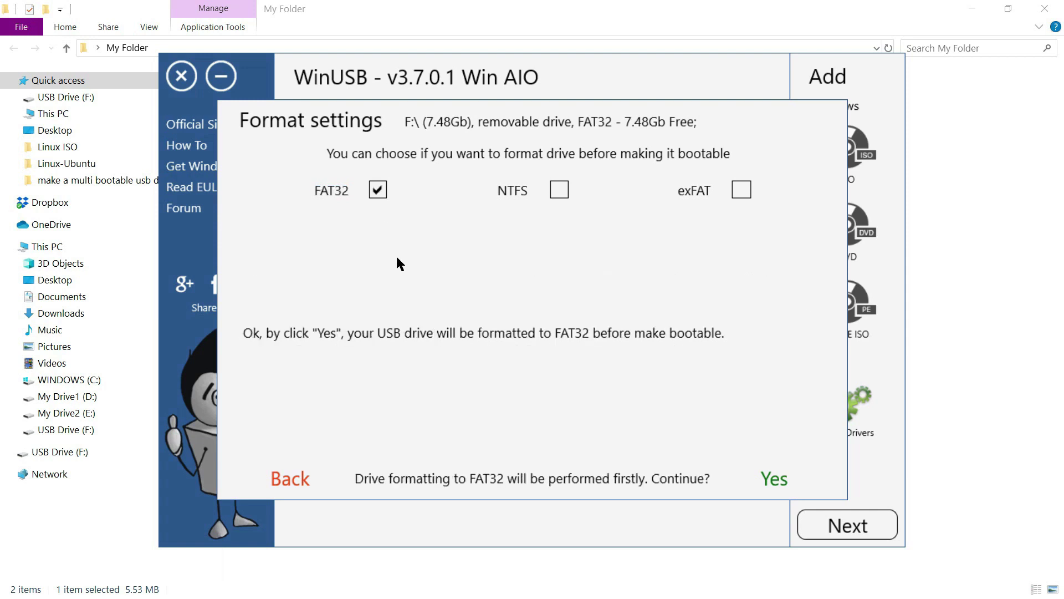
pyautogui.click(764, 482)
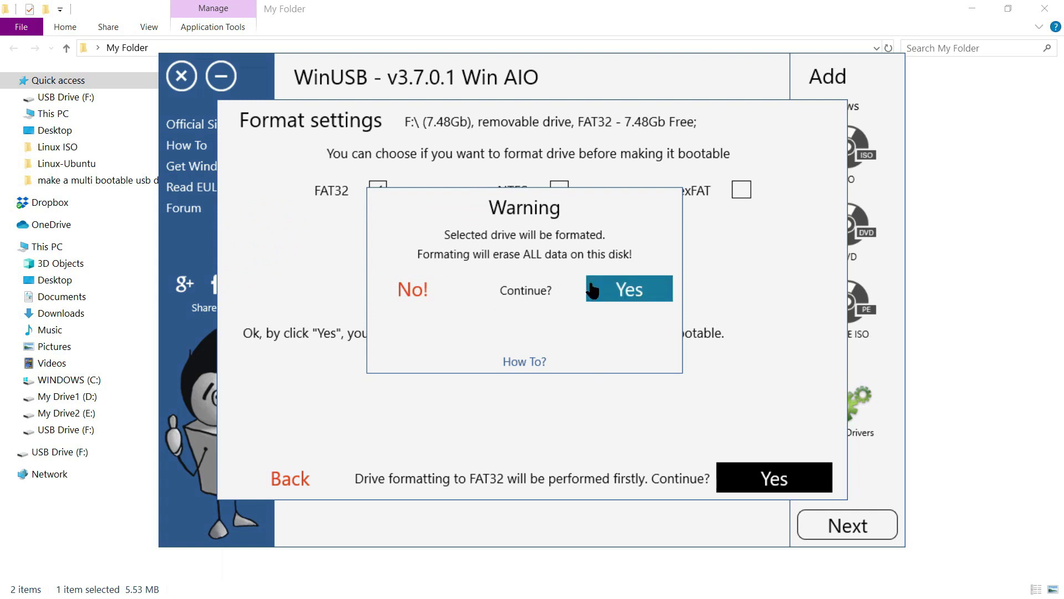
pyautogui.click(447, 302)
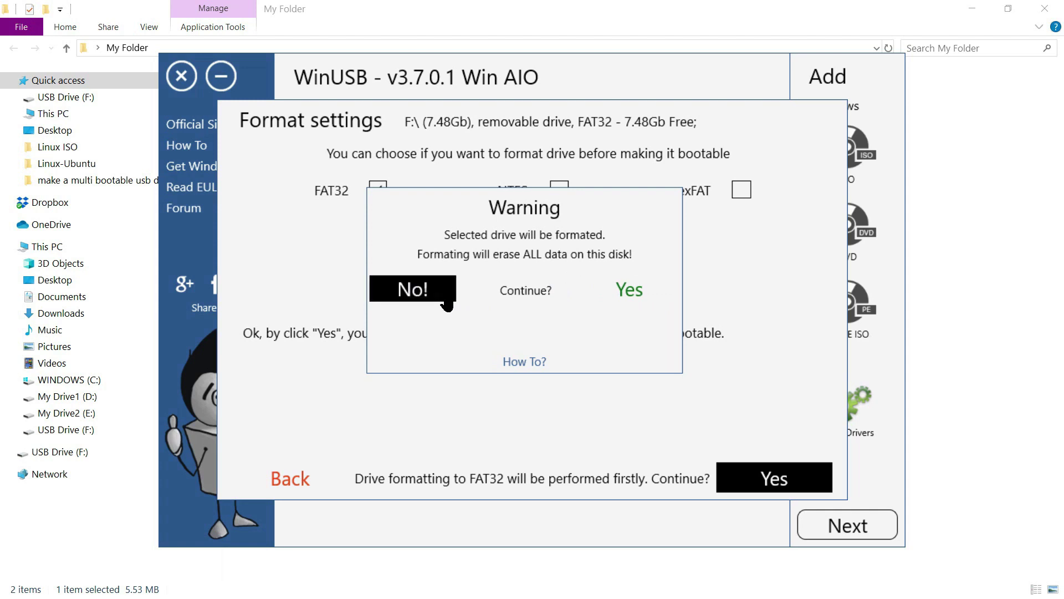
pyautogui.click(382, 190)
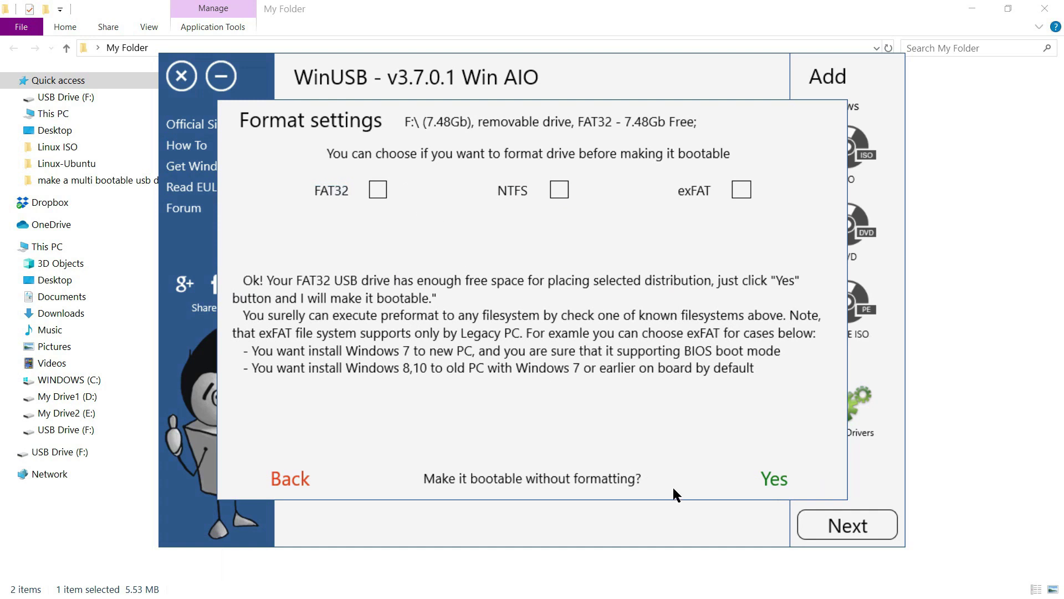
# Step: Make the USB drive bootable without formatting it and dismiss the completion message
pyautogui.click(732, 486)
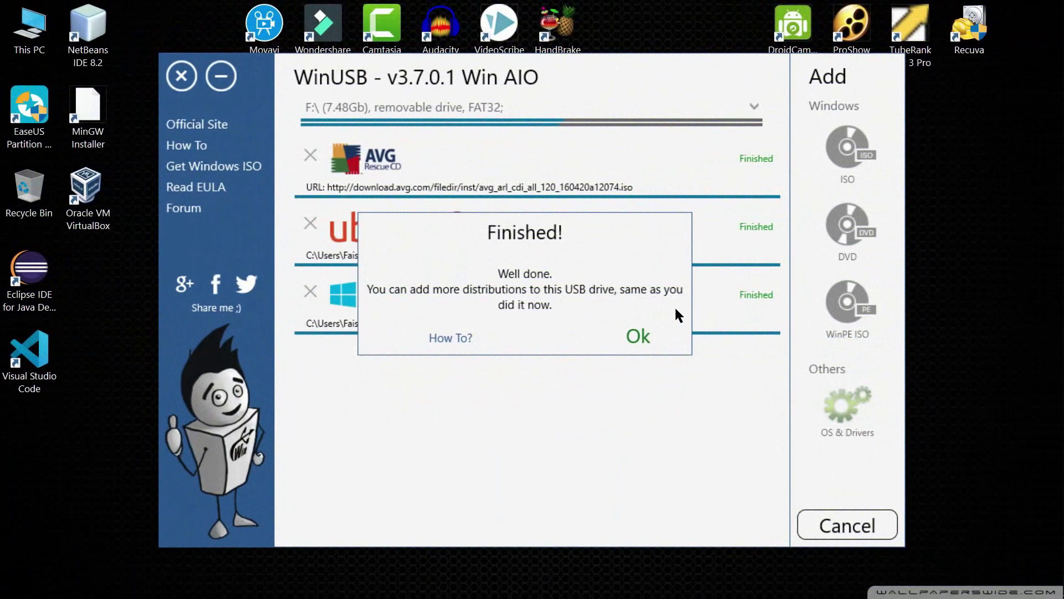
pyautogui.click(660, 355)
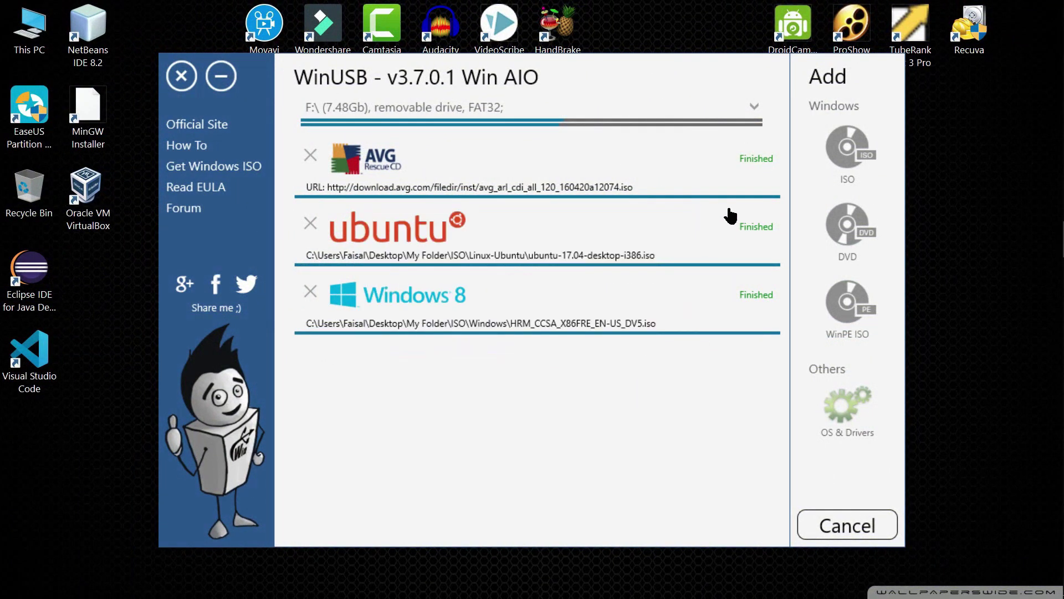
pyautogui.click(747, 186)
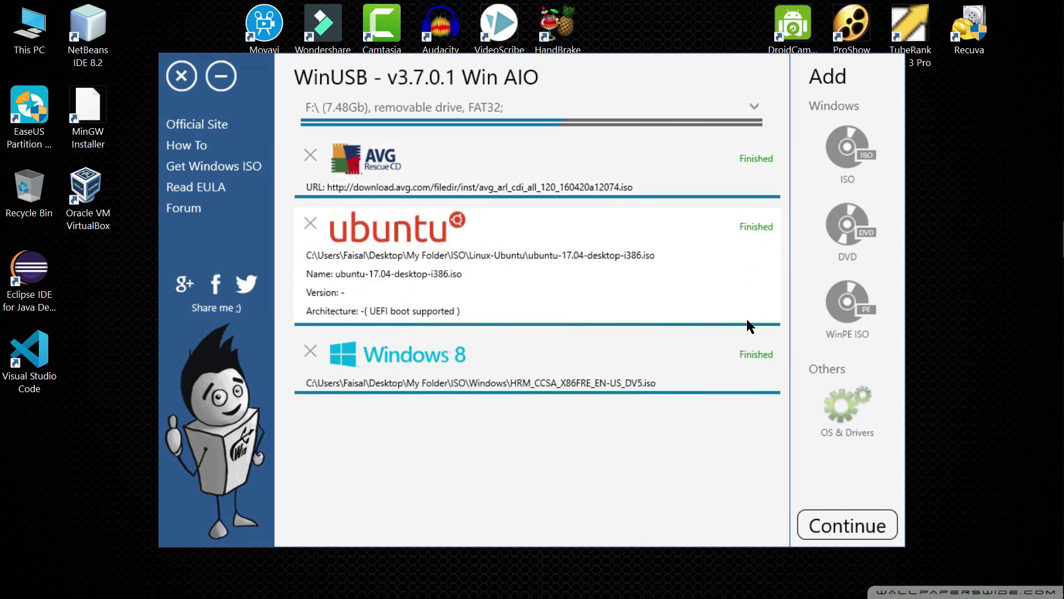
pyautogui.moveTo(747, 274)
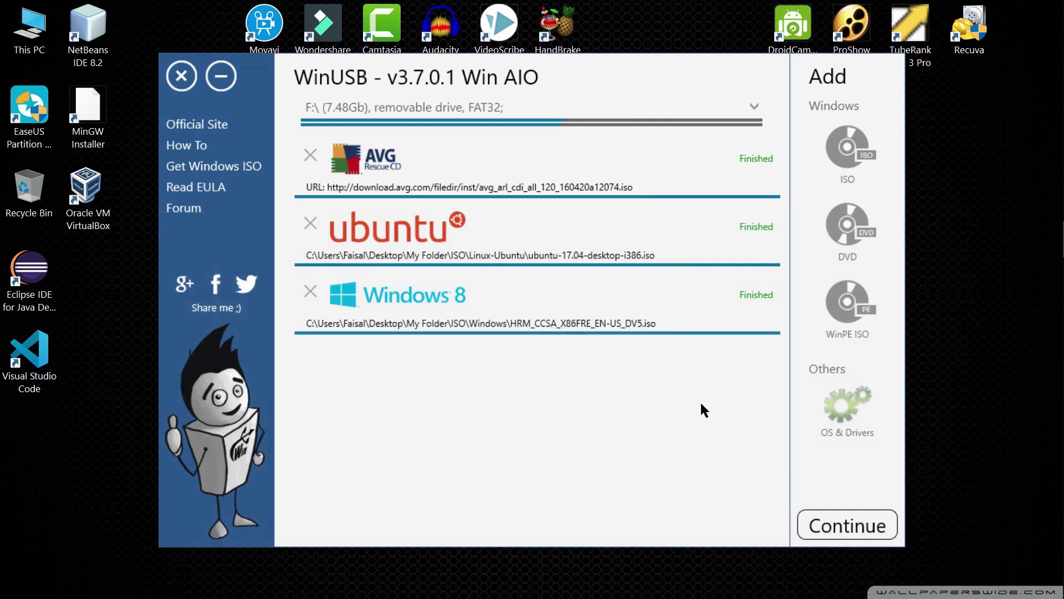
# Step: Switch to the browser to view the Code Window YouTube channel page, and return to WinUSB
pyautogui.hotkey('alt', 'Tab')
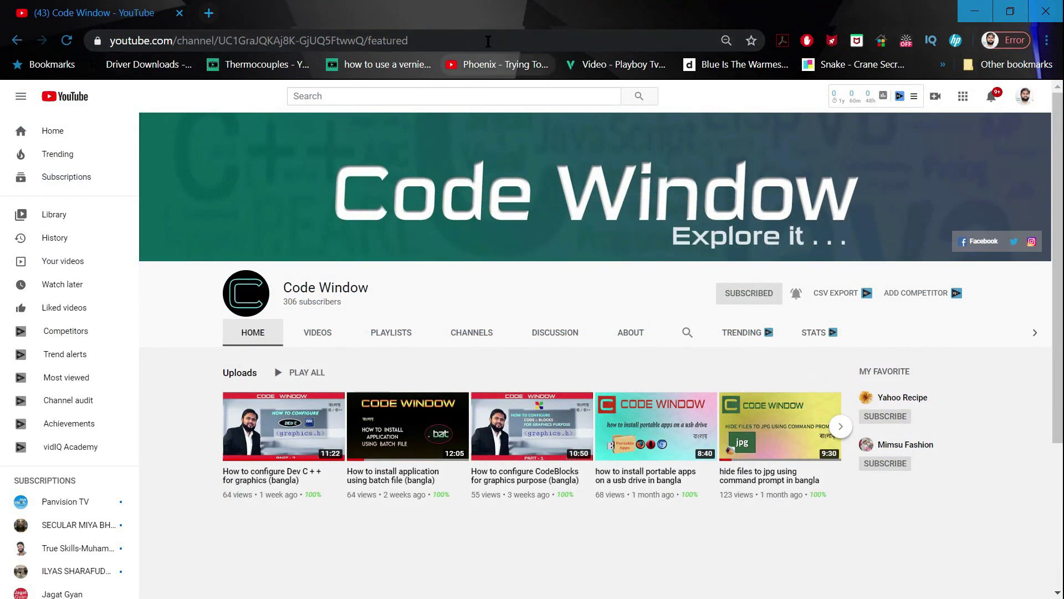
pyautogui.click(480, 39)
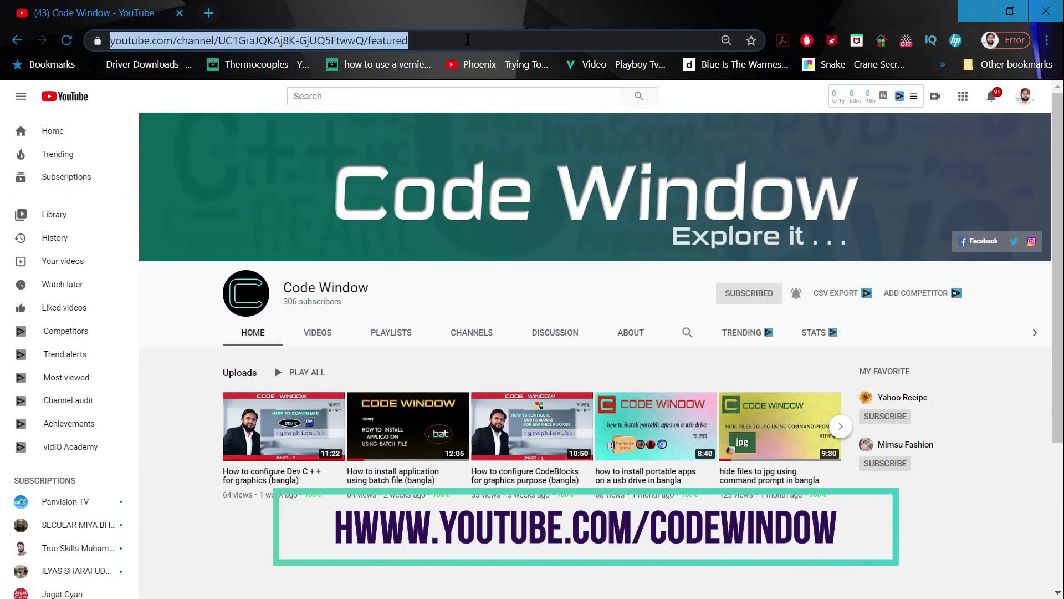
pyautogui.click(17, 39)
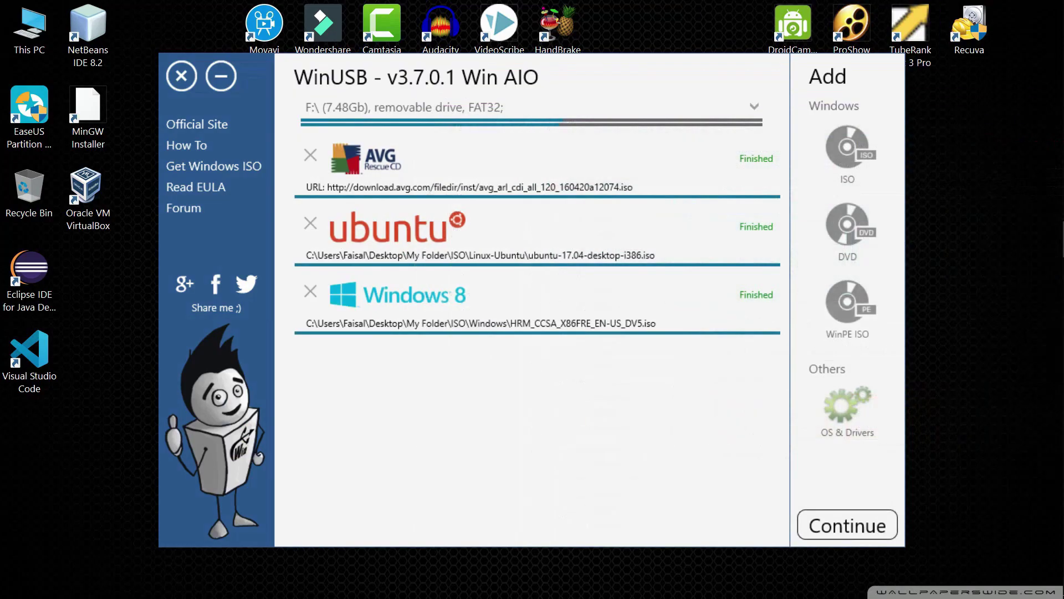
pyautogui.click(976, 11)
# Step: Add the automatically downloaded ESET Live-CD to the drive's list under its default name ESET Nod32 Live CD 32/64-bit and open the format settings
pyautogui.click(847, 525)
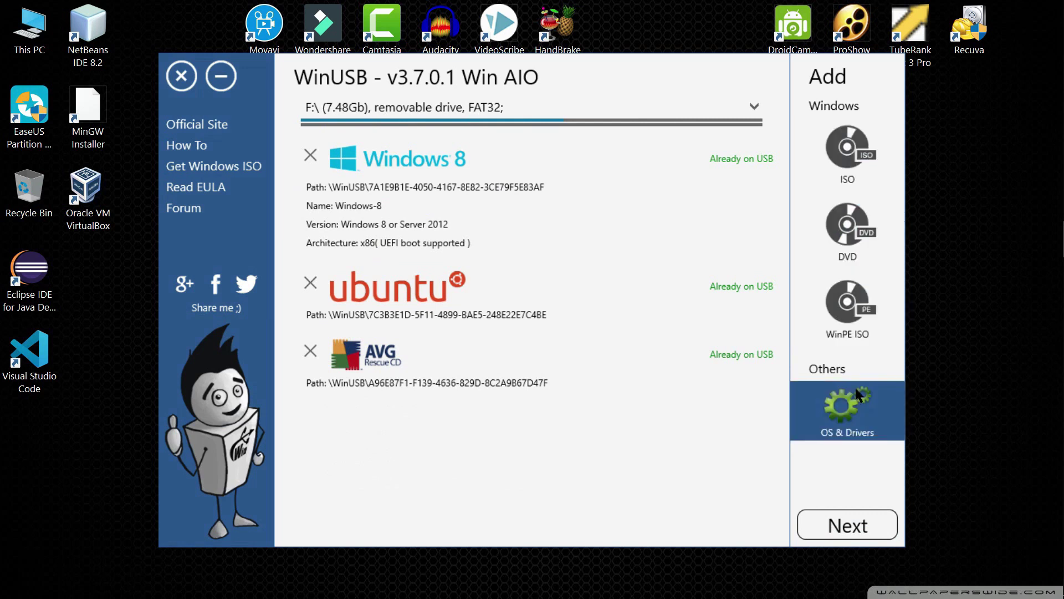
pyautogui.click(853, 408)
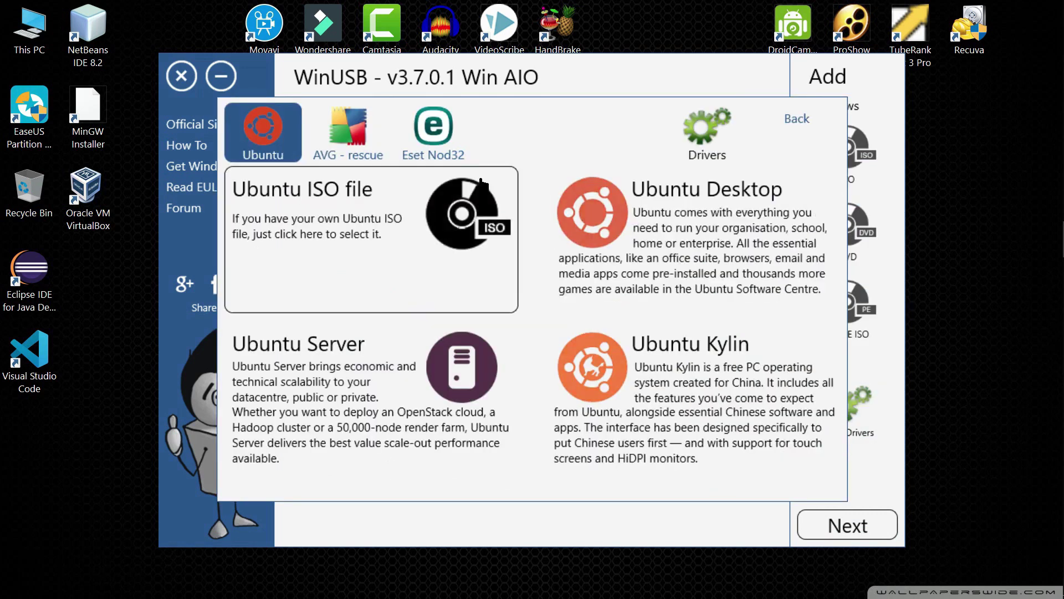
pyautogui.click(433, 145)
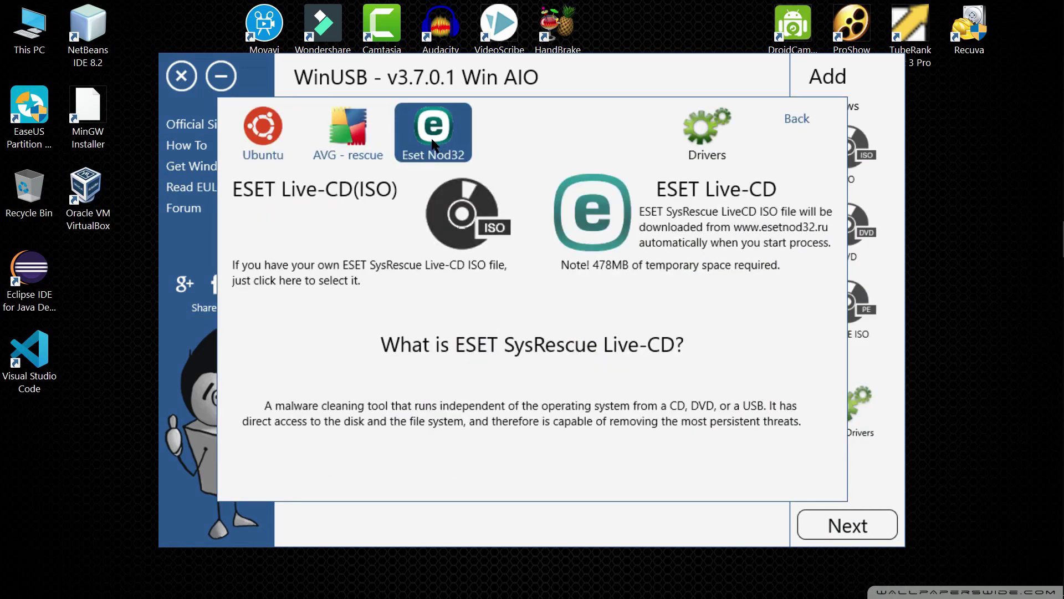
pyautogui.click(673, 218)
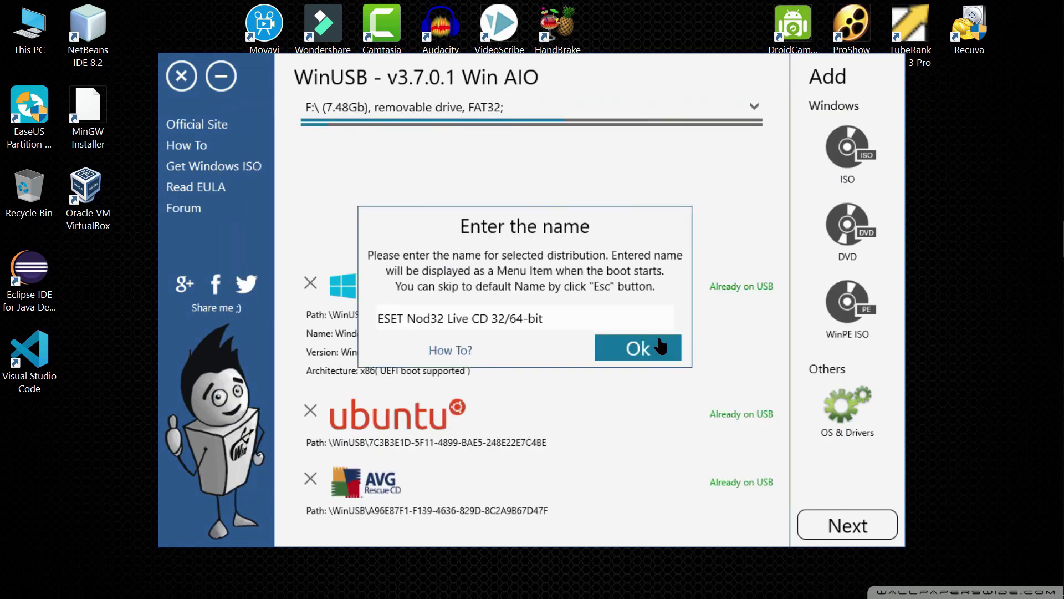
pyautogui.click(627, 352)
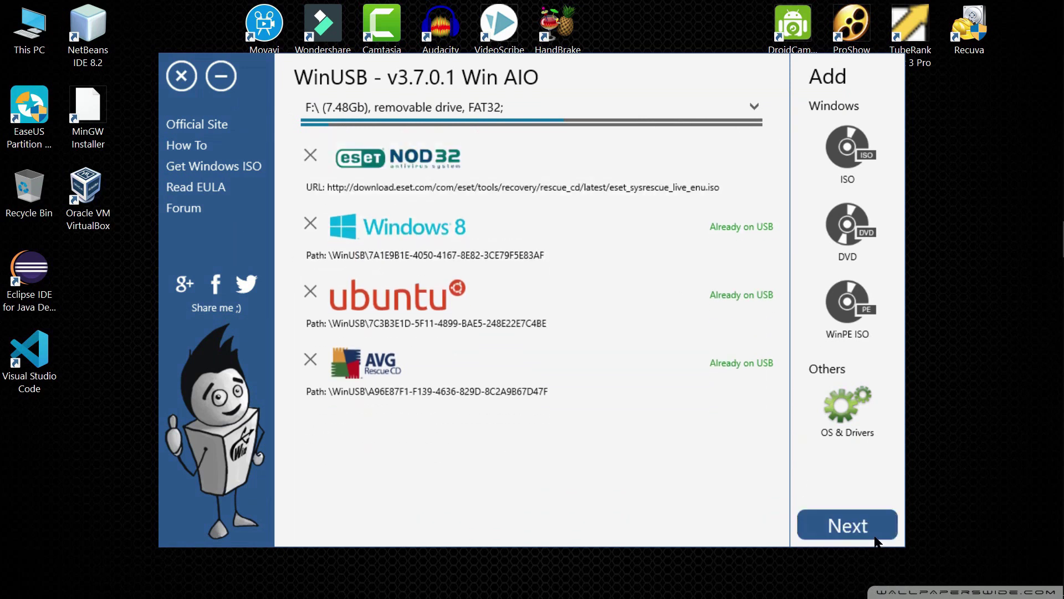
pyautogui.click(828, 529)
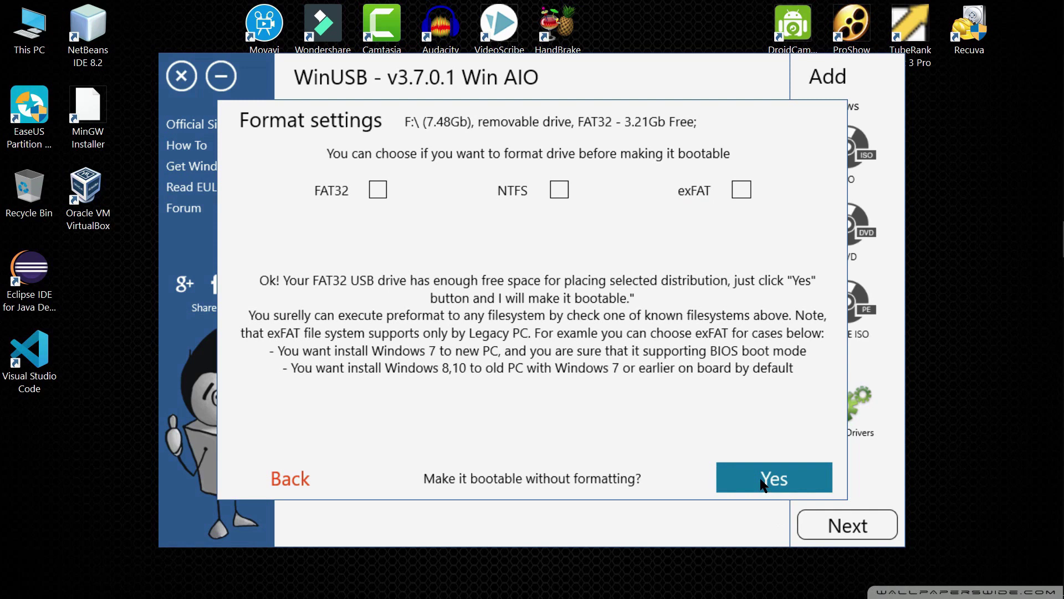
# Step: Remove the ESET NOD32 entry from the distribution list and close WinUSB
pyautogui.click(285, 479)
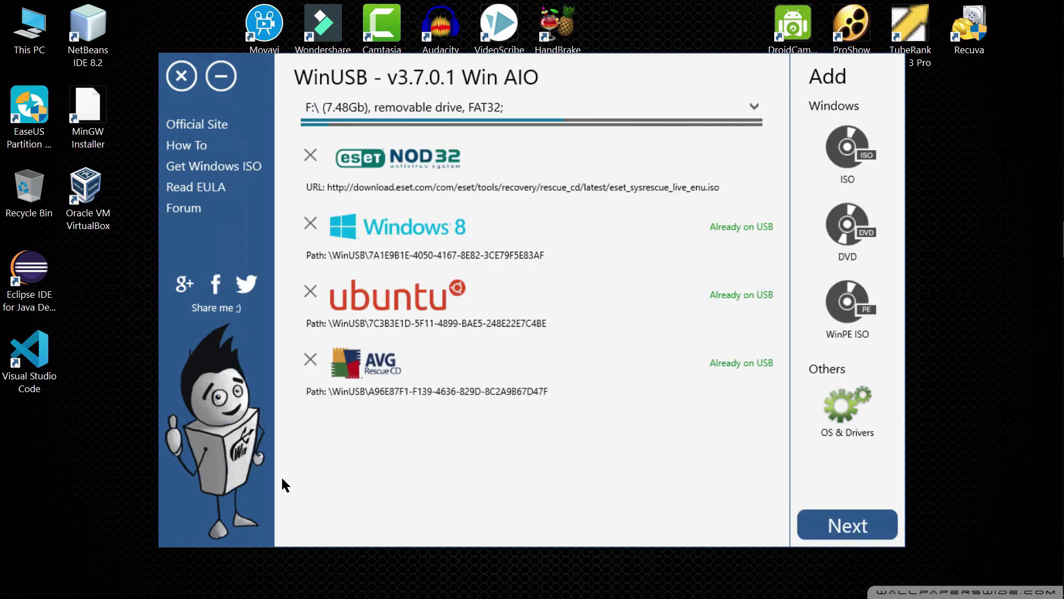
pyautogui.click(313, 158)
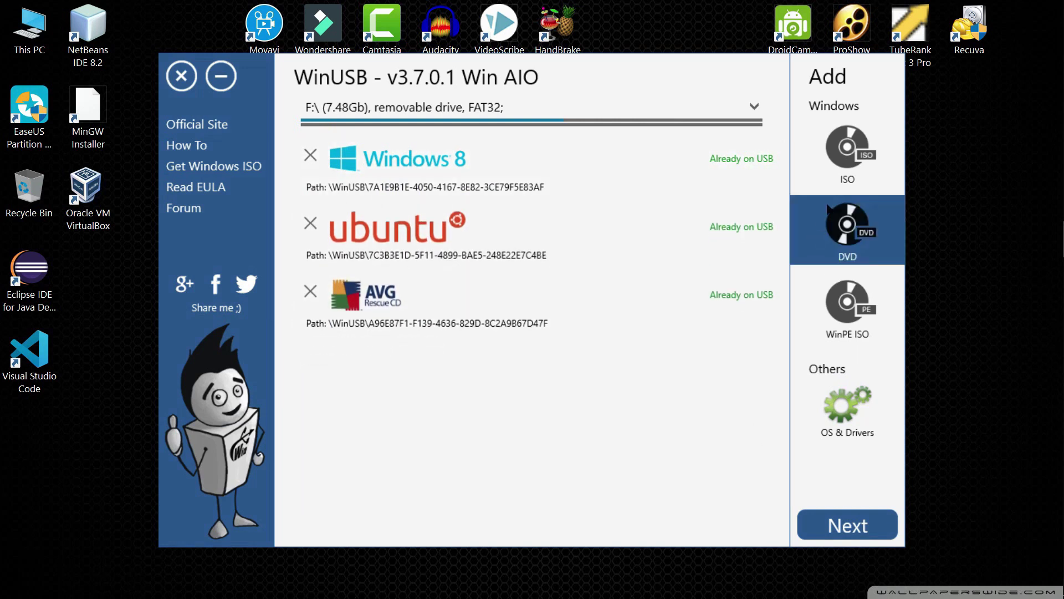
pyautogui.click(181, 76)
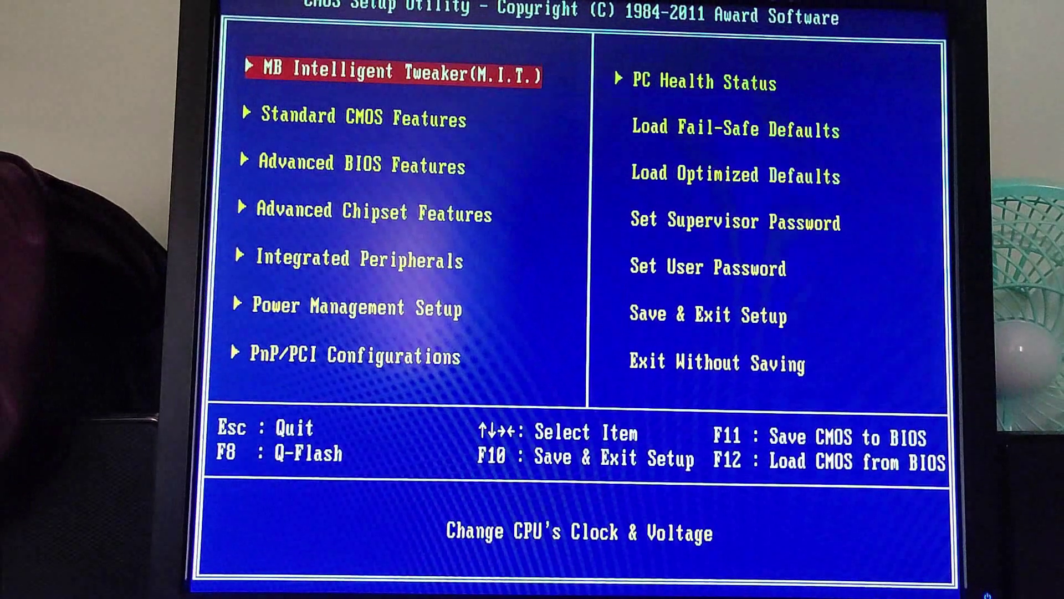
# Step: Open the Advanced BIOS Features settings in the CMOS Setup Utility
pyautogui.press('Down')
pyautogui.press('Down')
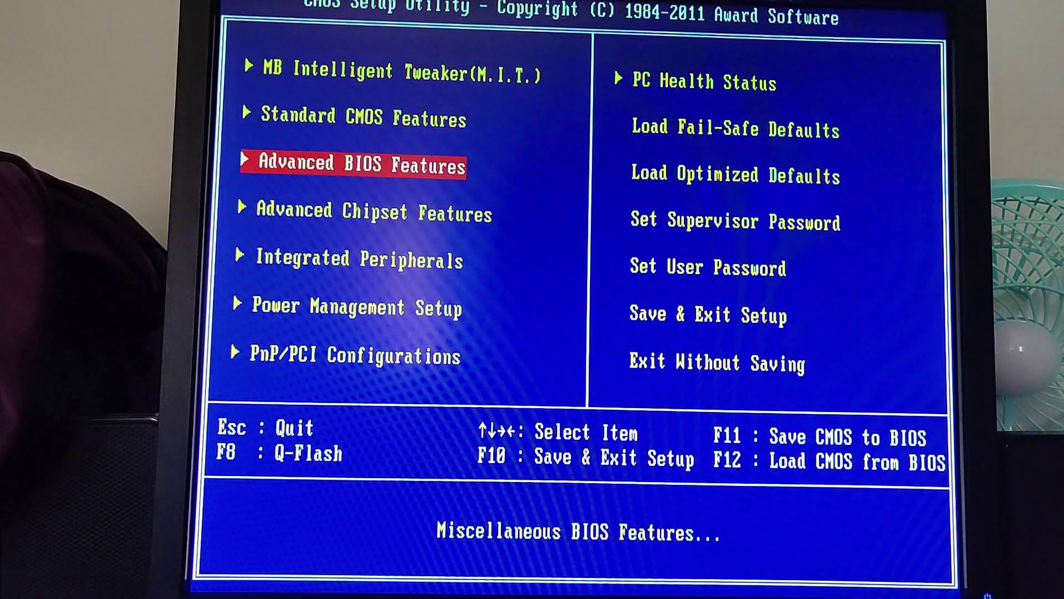
pyautogui.press('Return')
# Step: Set the First Boot Device to USB-HDD, then save the settings to CMOS and exit the setup
pyautogui.press('Down')
pyautogui.press('Down')
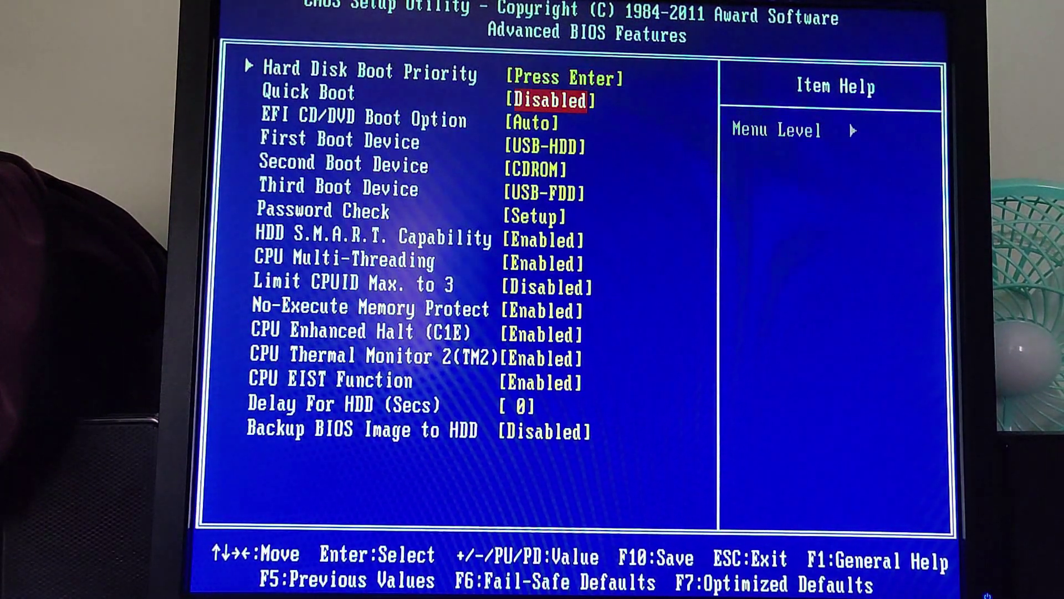
pyautogui.press('Down')
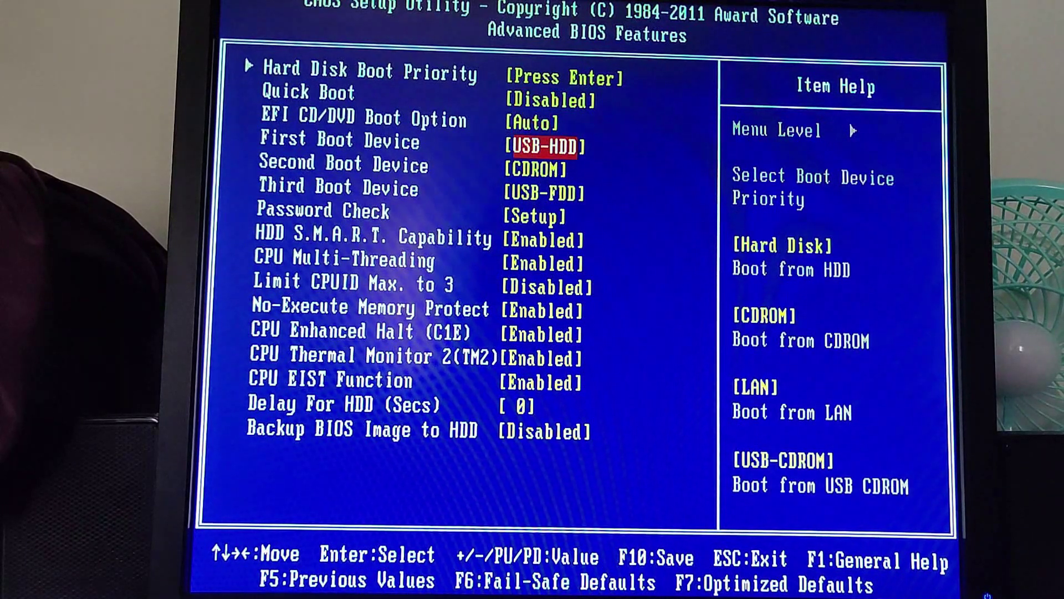
pyautogui.press('Return')
pyautogui.press('Down')
pyautogui.press('Down')
pyautogui.press('Up')
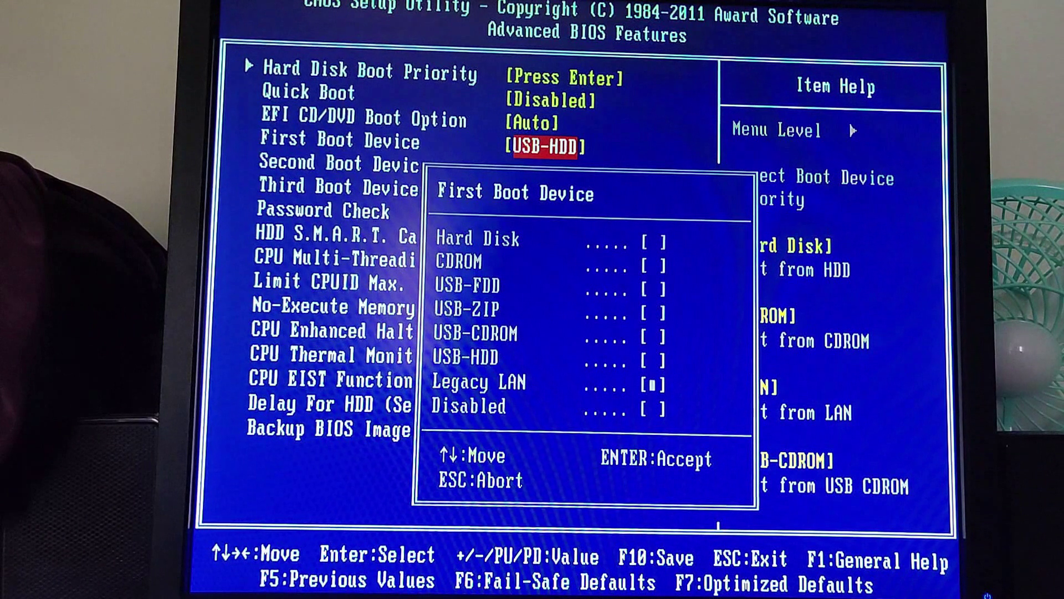
pyautogui.press('Up')
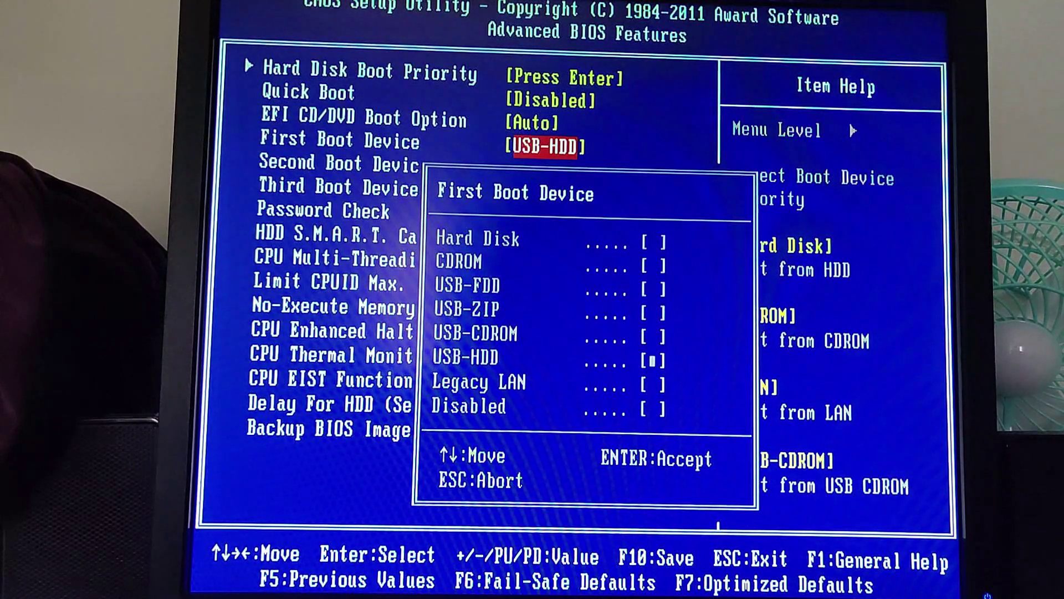
pyautogui.press('Return')
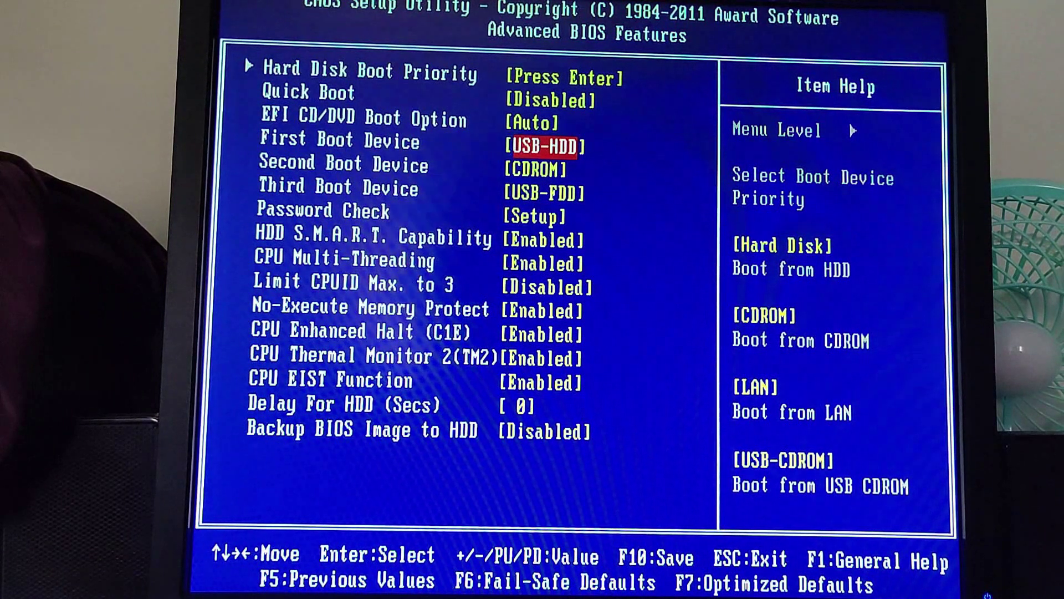
pyautogui.press('F10')
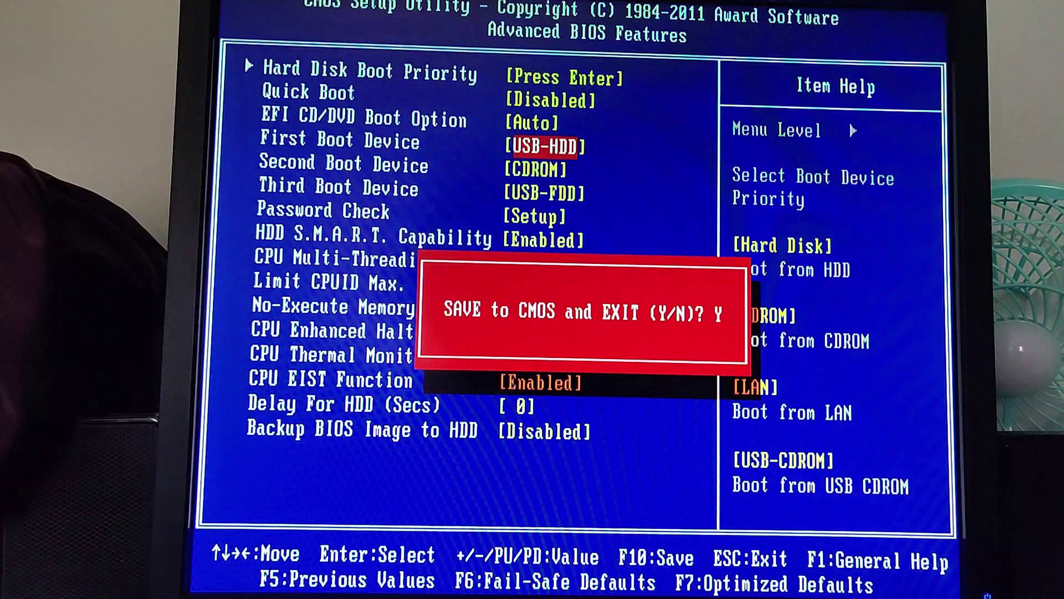
pyautogui.press('Return')
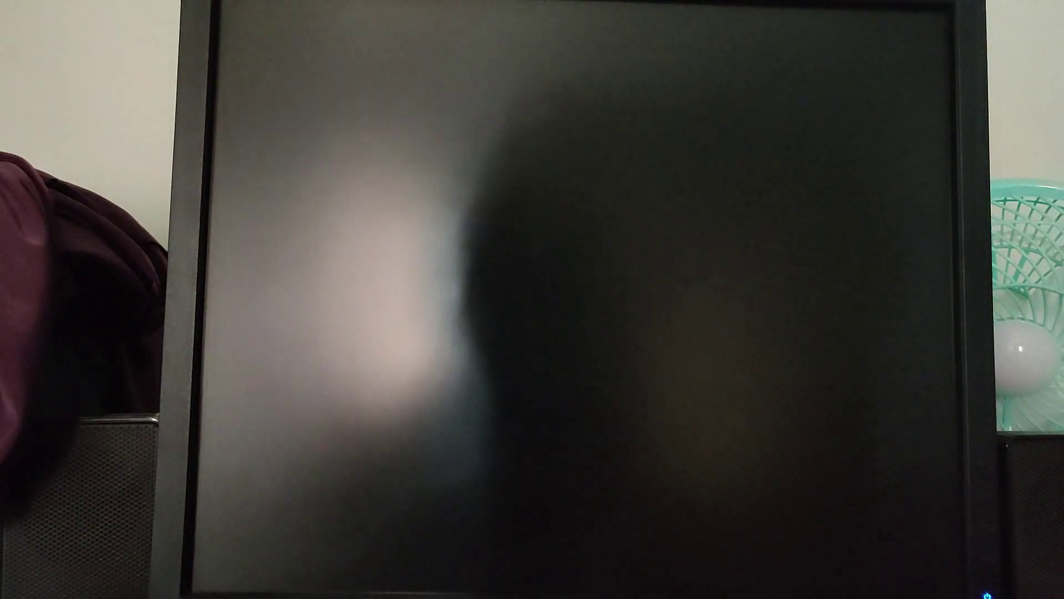
# Step: Choose Windows Distributions in the USB drive's boot menu and start Windows-8 from the Windows Boot Manager
pyautogui.press('Down')
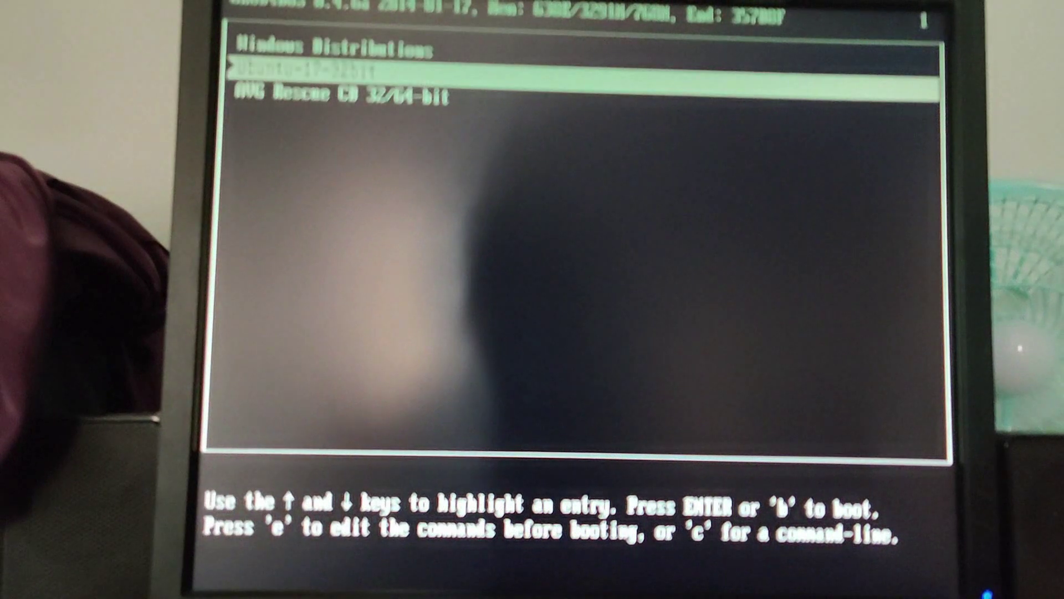
pyautogui.press('Up')
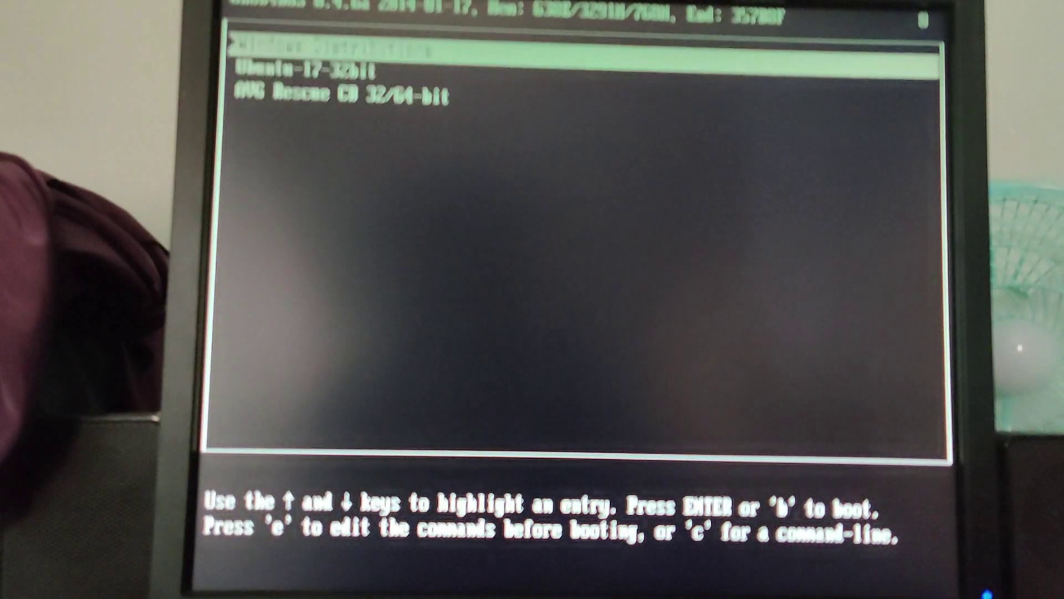
pyautogui.press('Return')
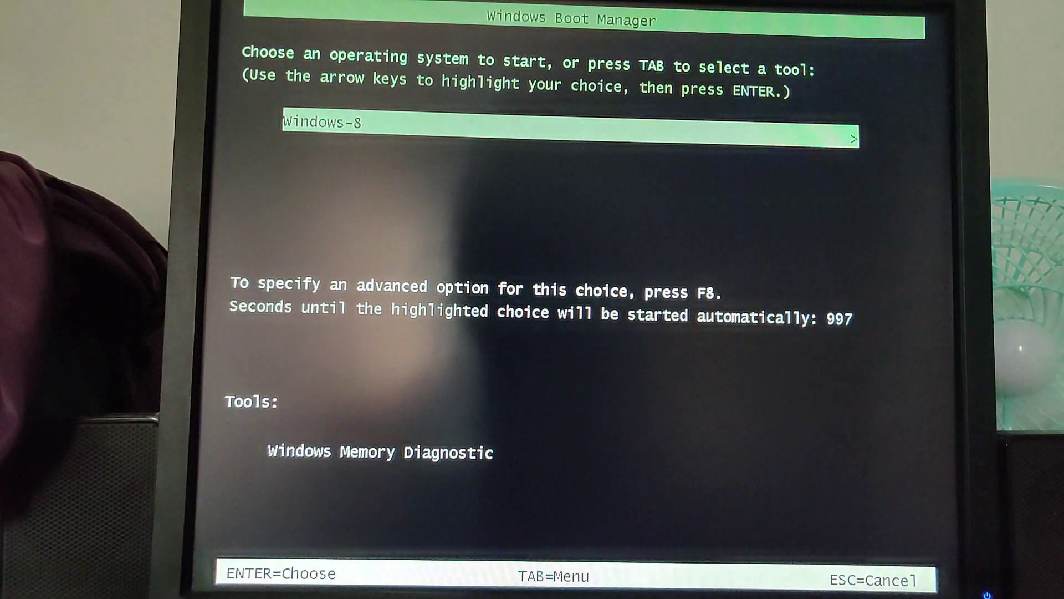
pyautogui.press('Return')
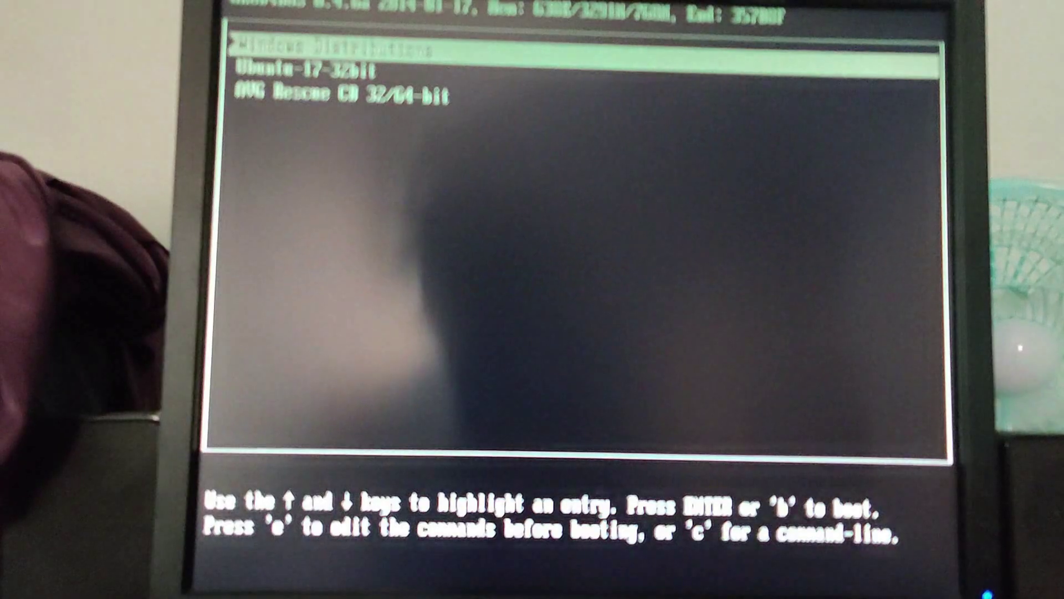
# Step: Boot AVG Rescue CD 32/64-bit from the USB drive's menu and highlight AVG Rescue CD with Resolution Selection
pyautogui.press('Down')
pyautogui.press('Return')
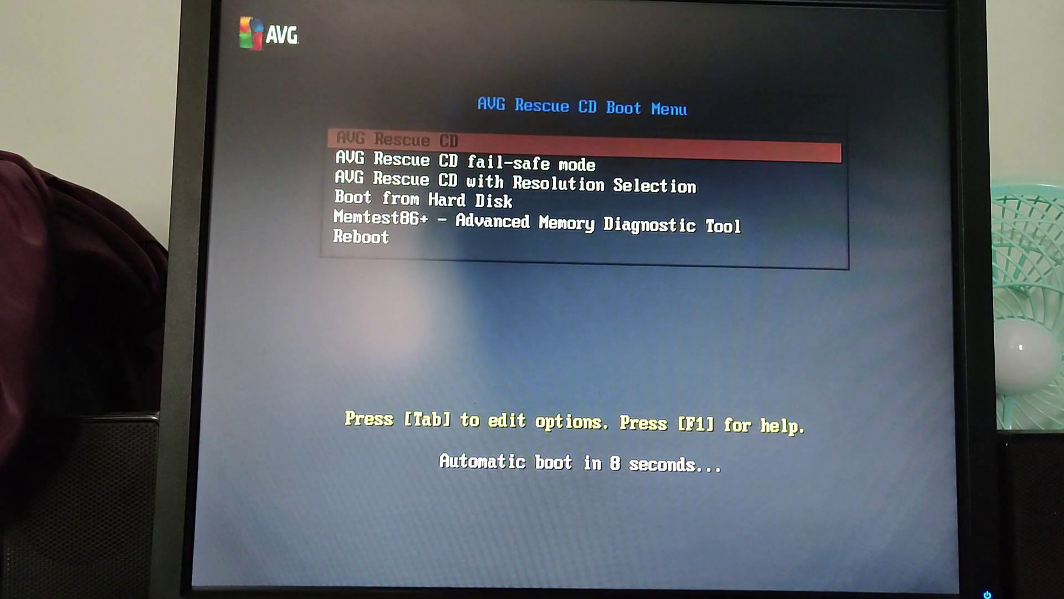
pyautogui.press('Down')
pyautogui.press('Down')
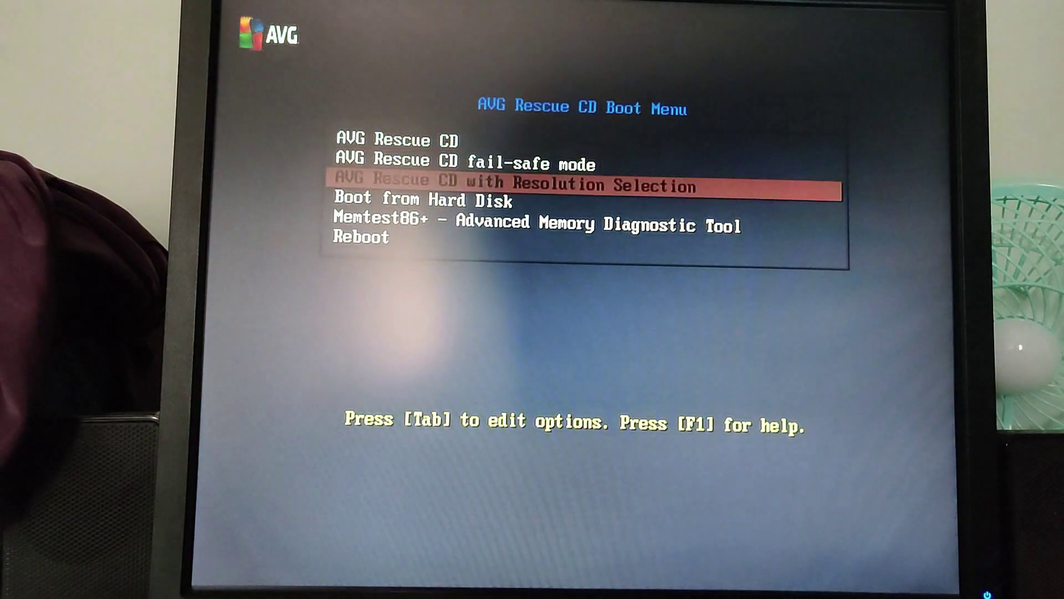